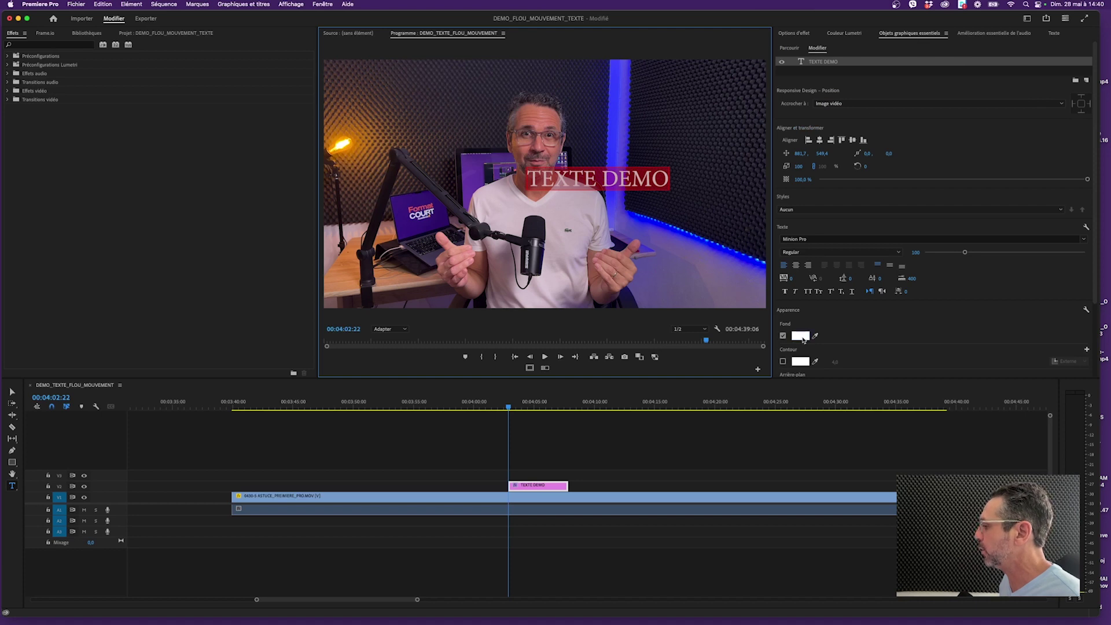
# Change the font of the TEXTE DEMO title to Montserrat Bold
pyautogui.click(816, 239)
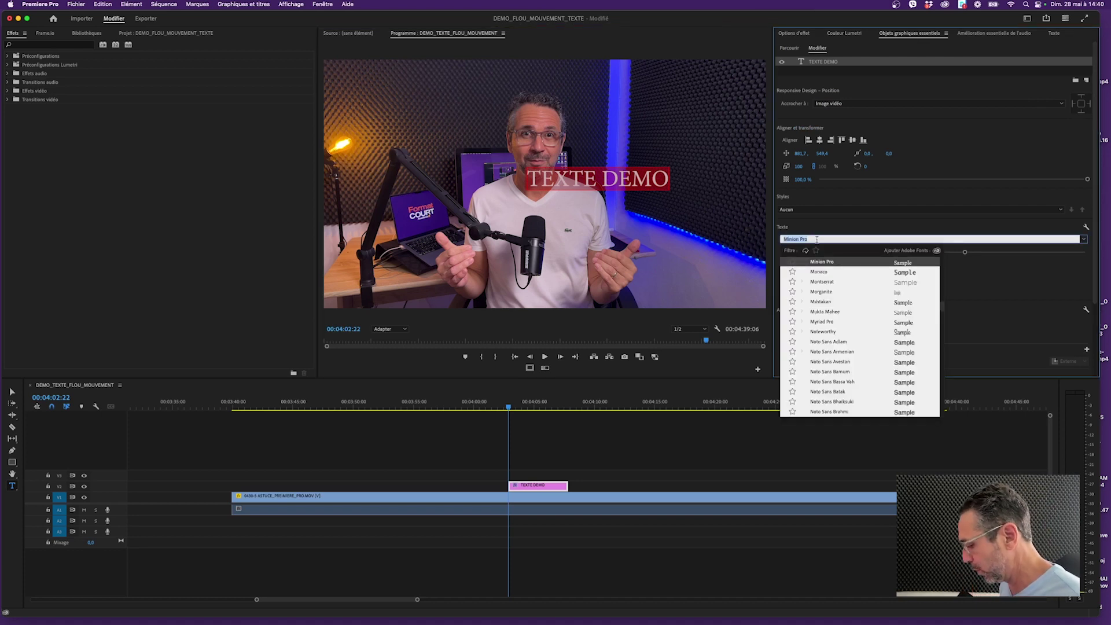
pyautogui.write('mon')
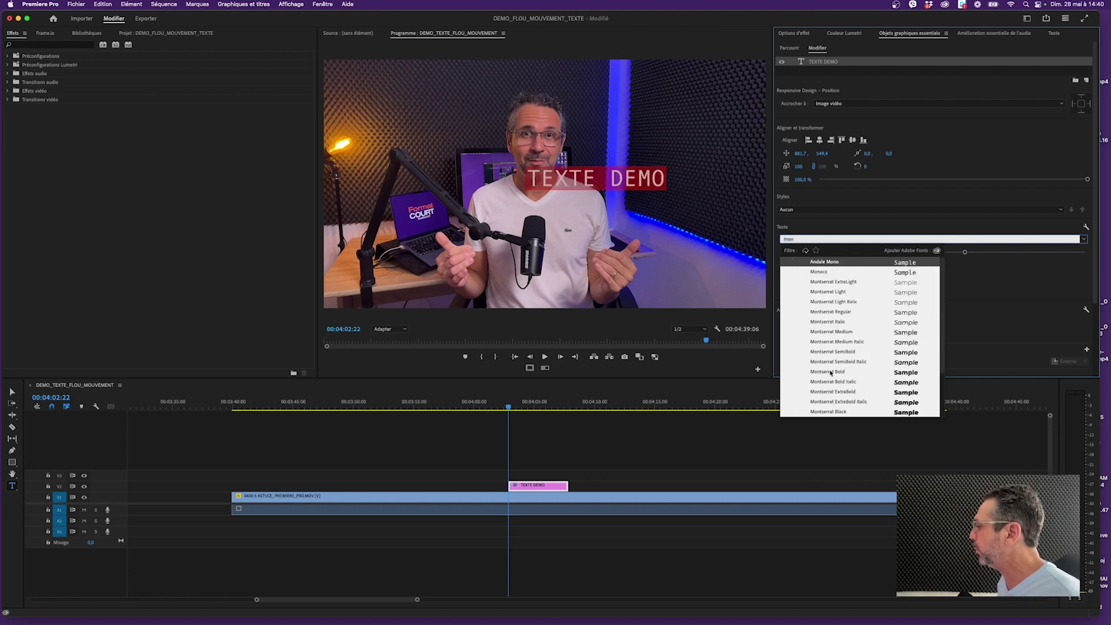
pyautogui.click(830, 372)
pyautogui.click(661, 449)
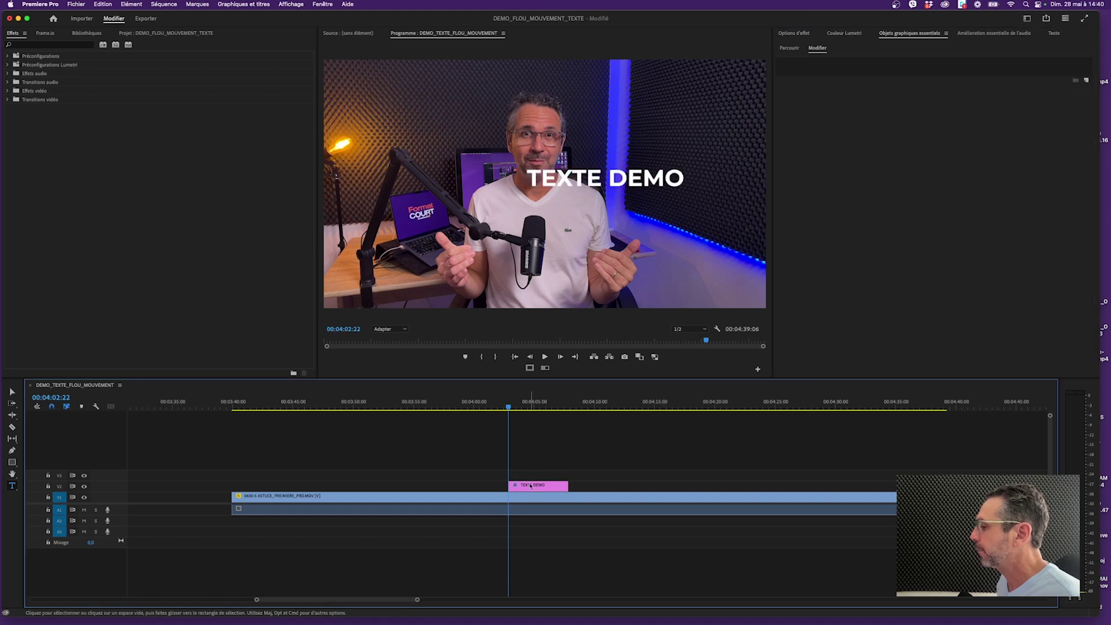
# Enlarge the TEXTE DEMO text layer to a font size of about 122
pyautogui.click(532, 485)
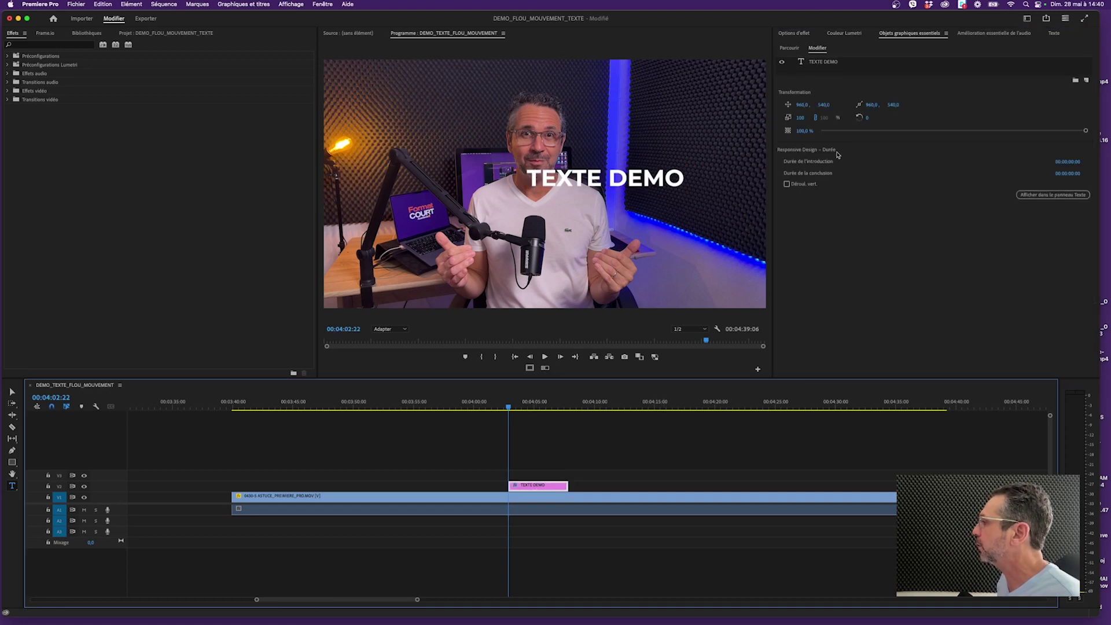
pyautogui.click(907, 63)
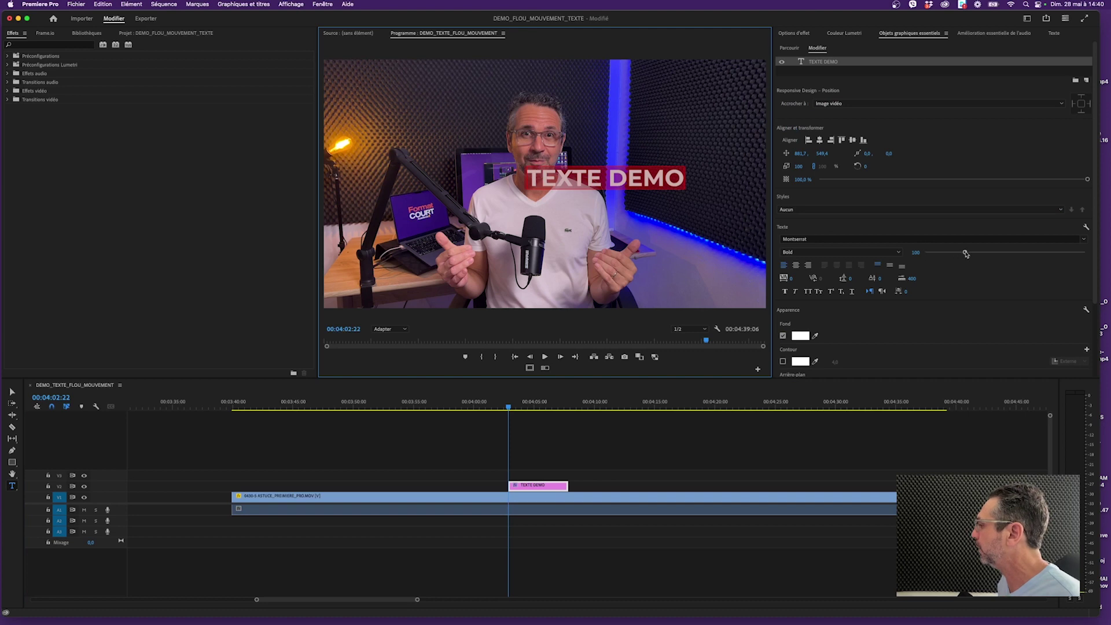
pyautogui.moveTo(965, 255); pyautogui.dragTo(972, 253)
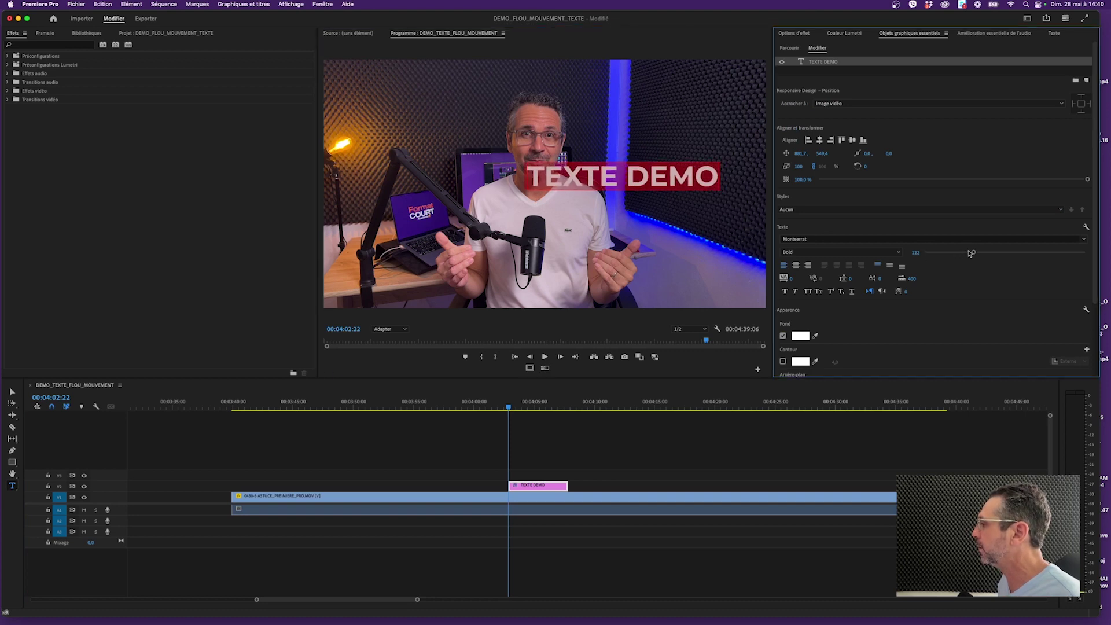
pyautogui.click(599, 476)
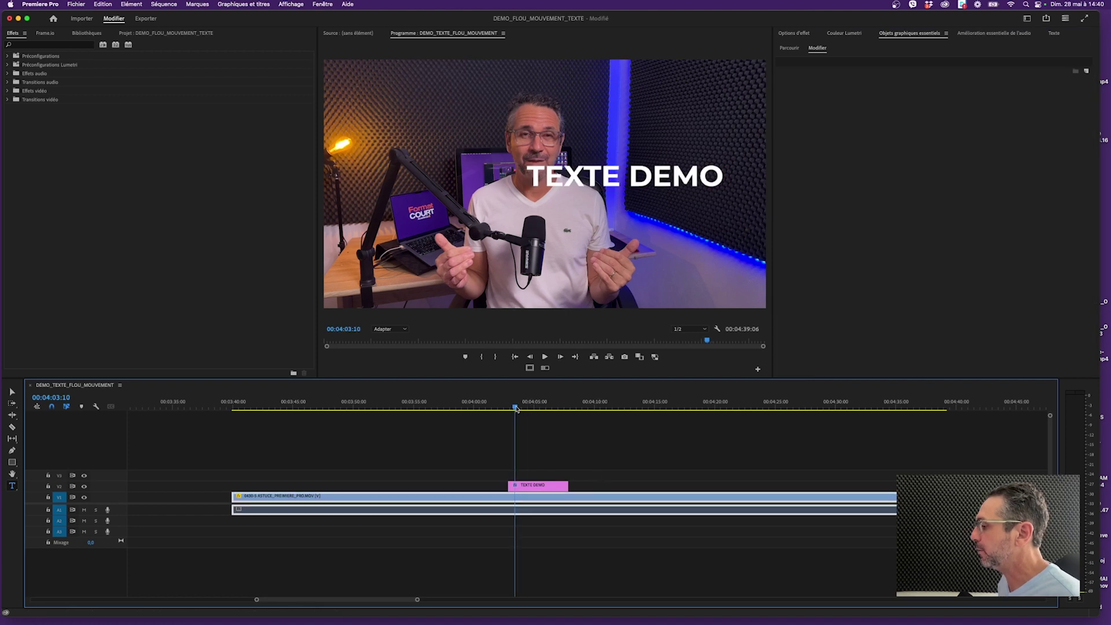
# Enable vector motion position keyframing on the title clip at 00:04:03:05, placing the text at about 1125, 328
pyautogui.click(539, 486)
pyautogui.moveTo(517, 406); pyautogui.dragTo(510, 407)
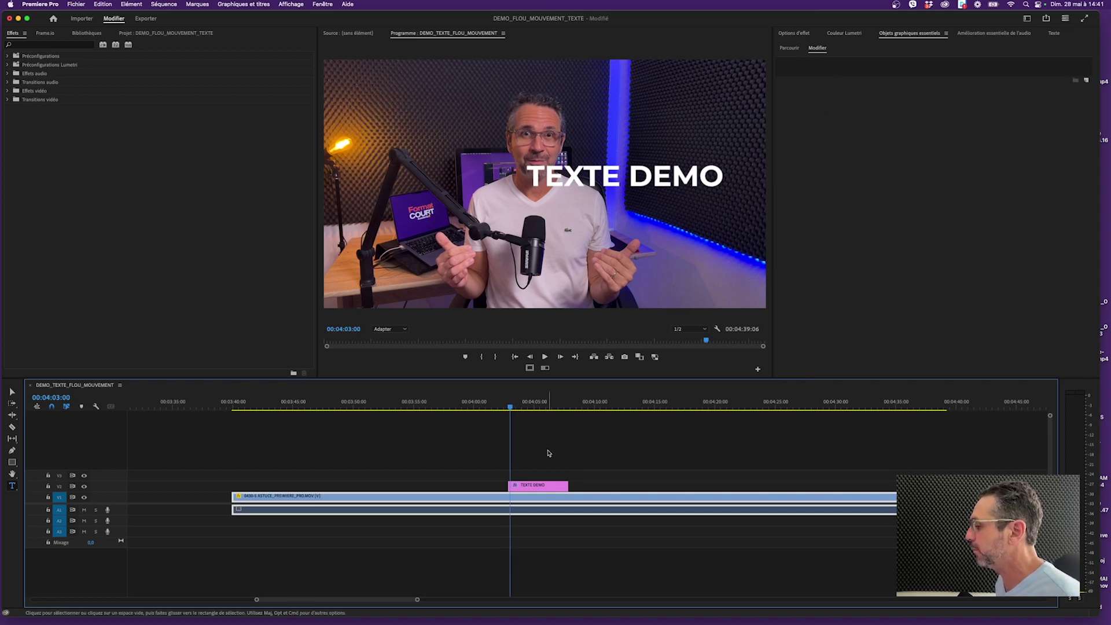
pyautogui.click(541, 485)
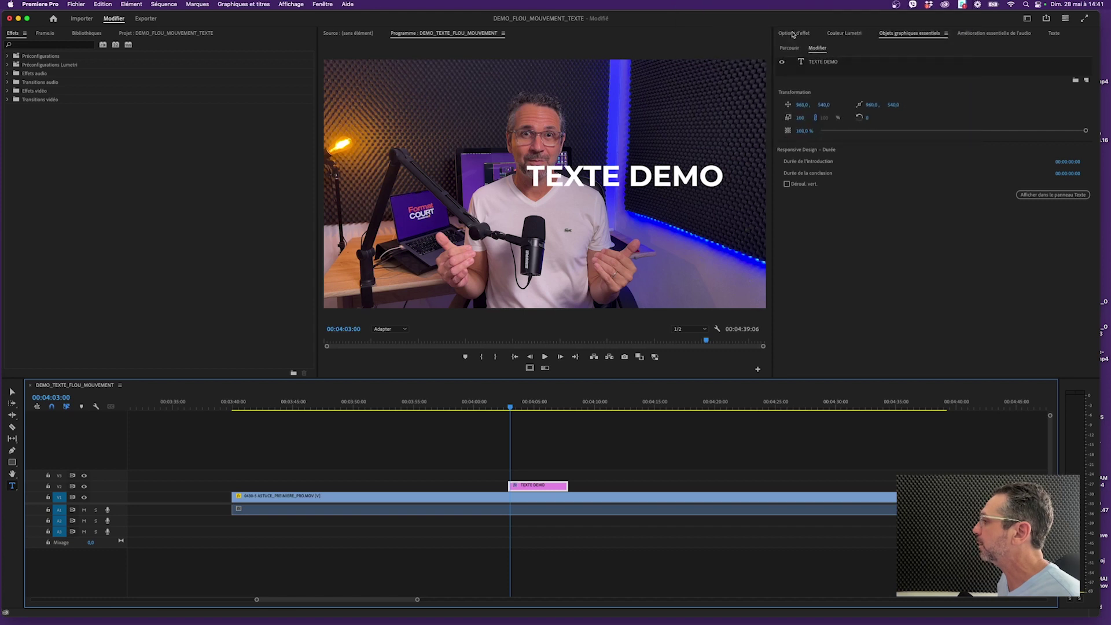
pyautogui.click(793, 33)
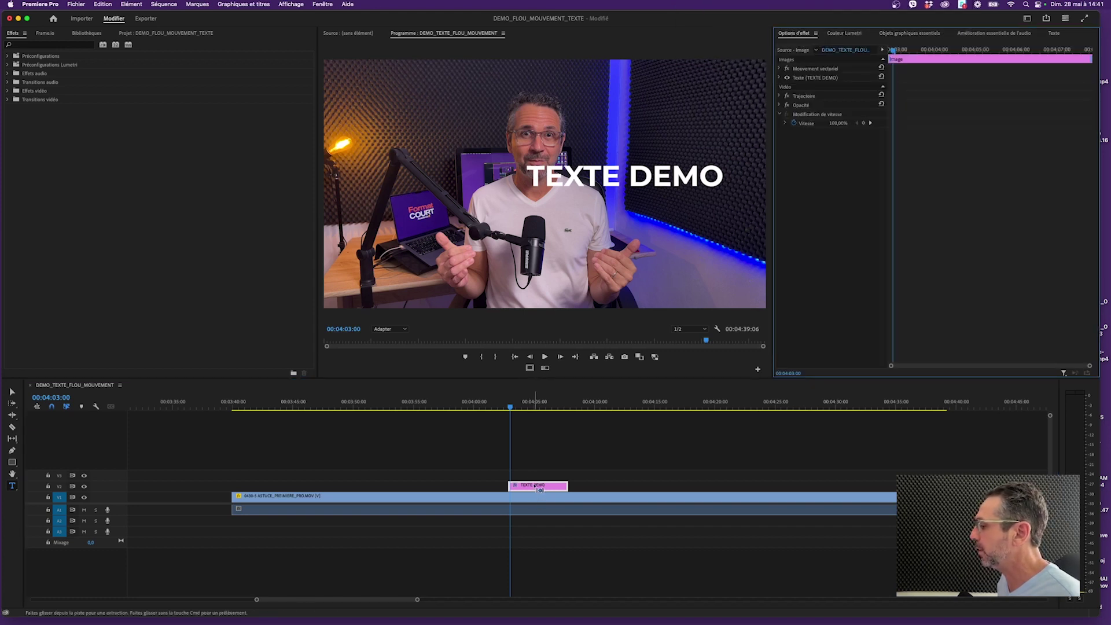
pyautogui.click(779, 69)
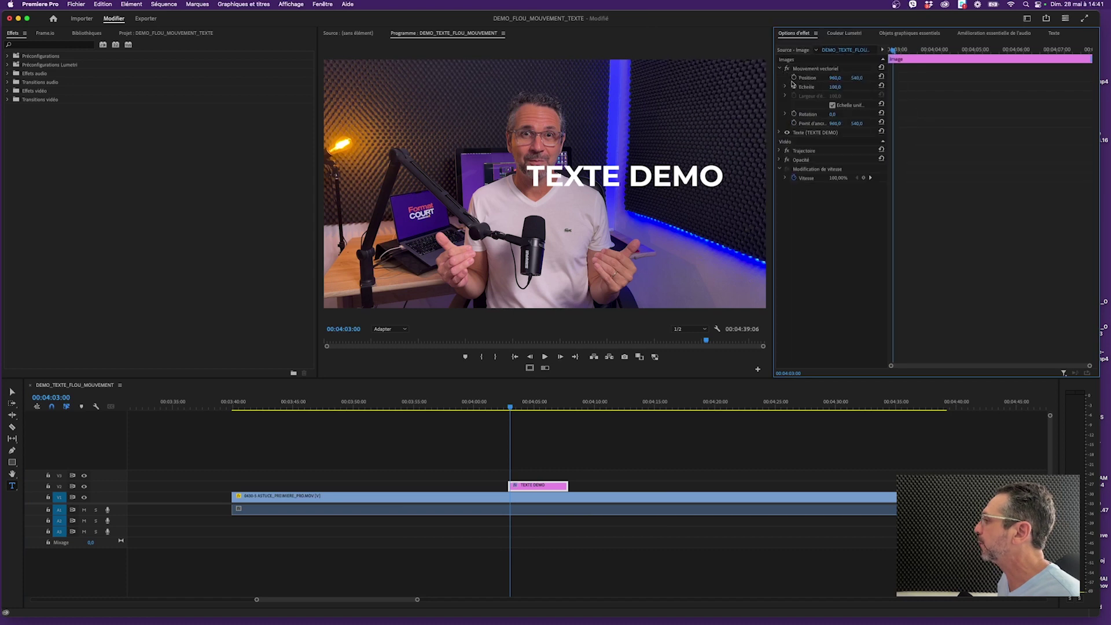
pyautogui.moveTo(896, 50); pyautogui.dragTo(901, 50)
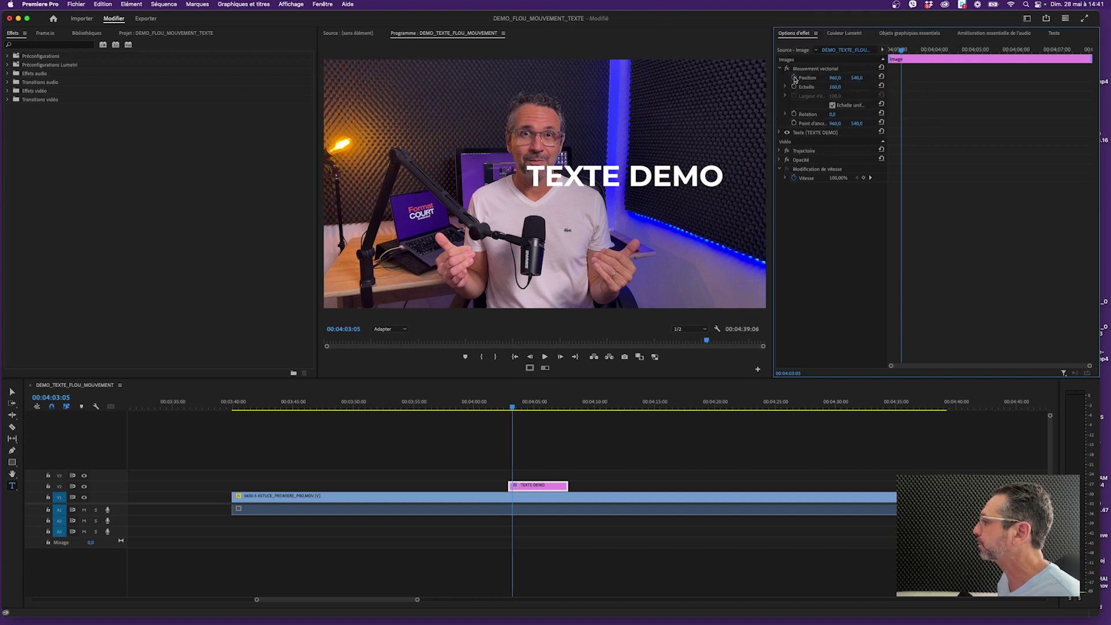
pyautogui.click(793, 77)
pyautogui.moveTo(857, 77); pyautogui.dragTo(896, 52)
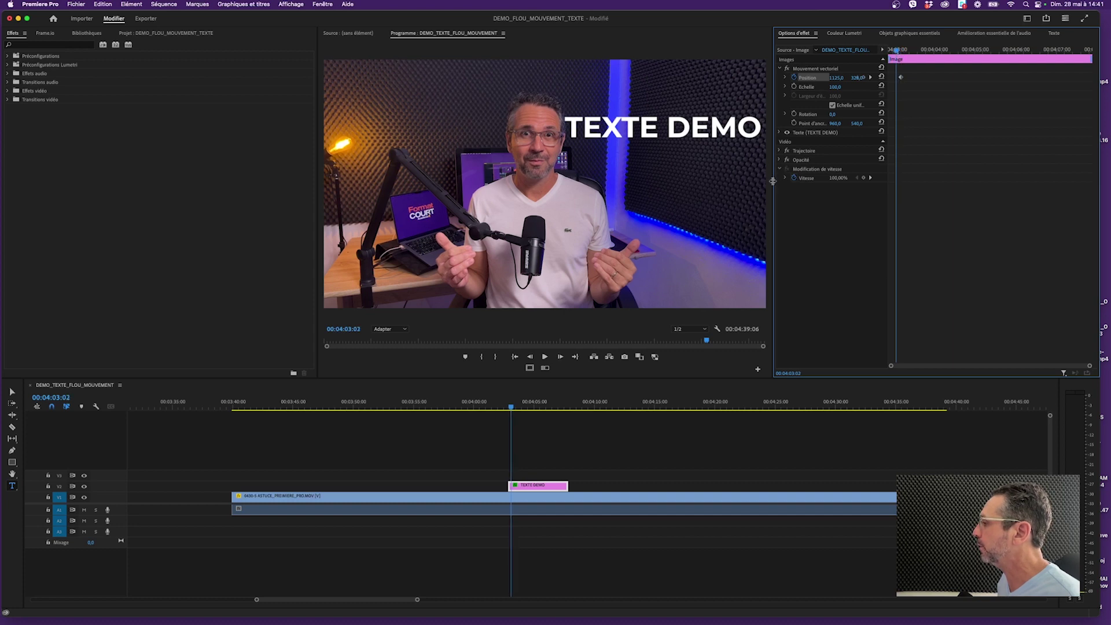
# Add a position keyframe at 00:04:03:02 with the text below the frame at about 1114, 1213, and play back the entrance
pyautogui.moveTo(772, 181); pyautogui.dragTo(710, 183)
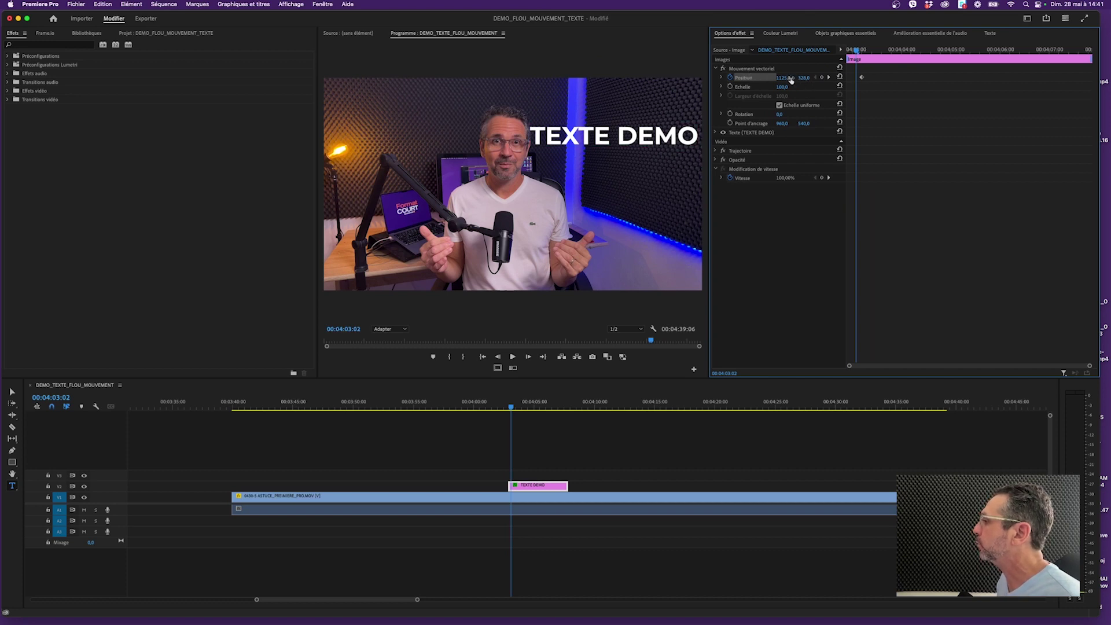
pyautogui.moveTo(791, 79); pyautogui.dragTo(833, 78)
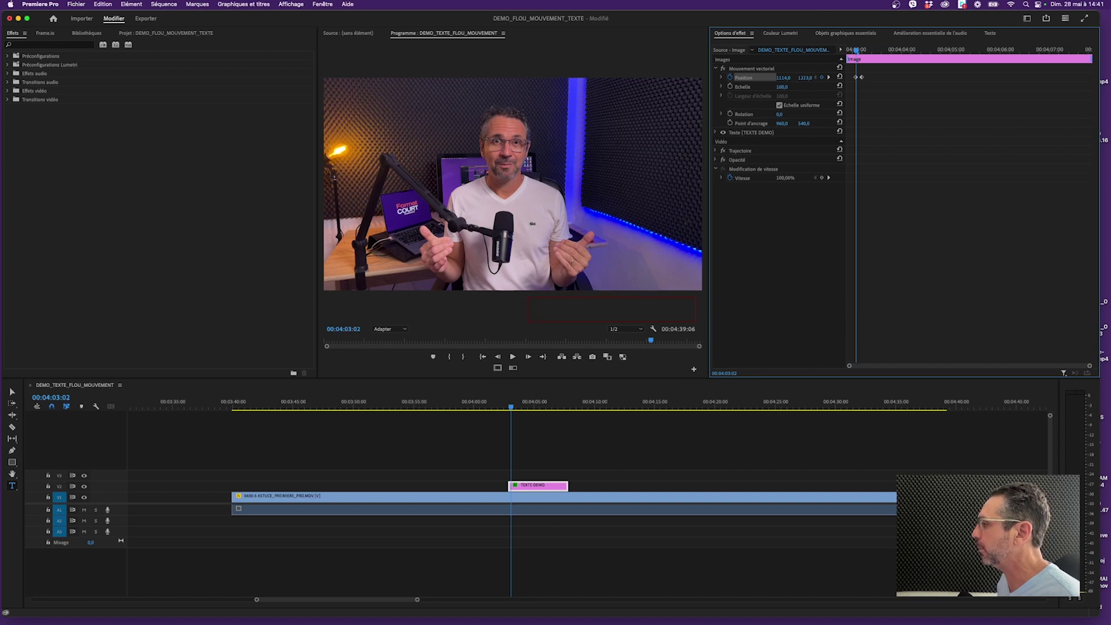
pyautogui.click(511, 412)
pyautogui.press('space')
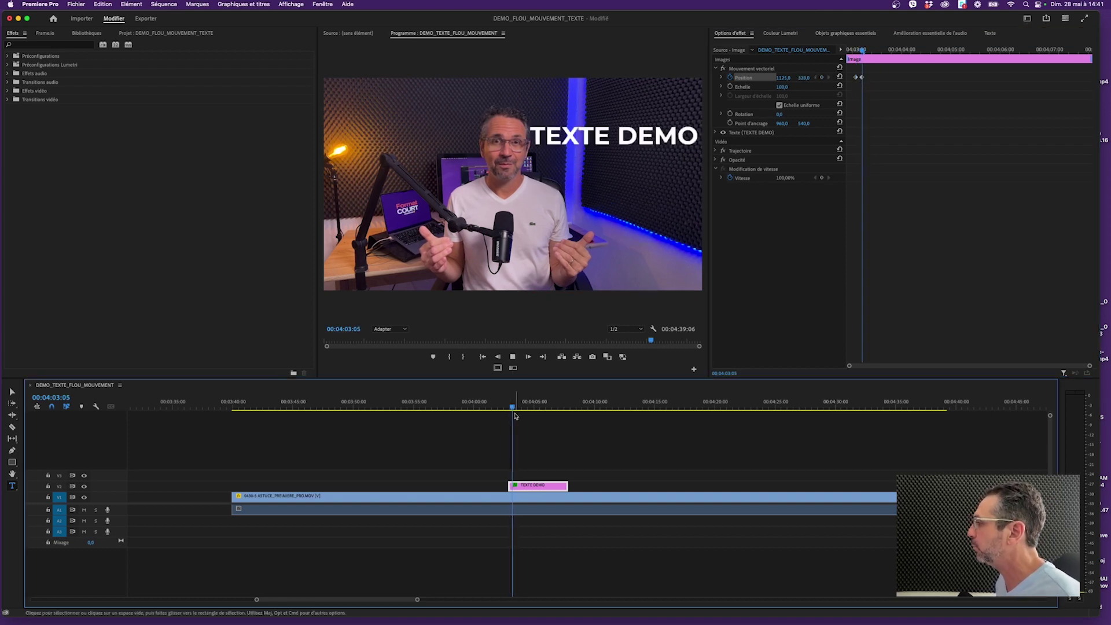
pyautogui.press('space')
# Move the starting position keyframe earlier, near the beginning of the title clip, and replay the entrance
pyautogui.click(856, 79)
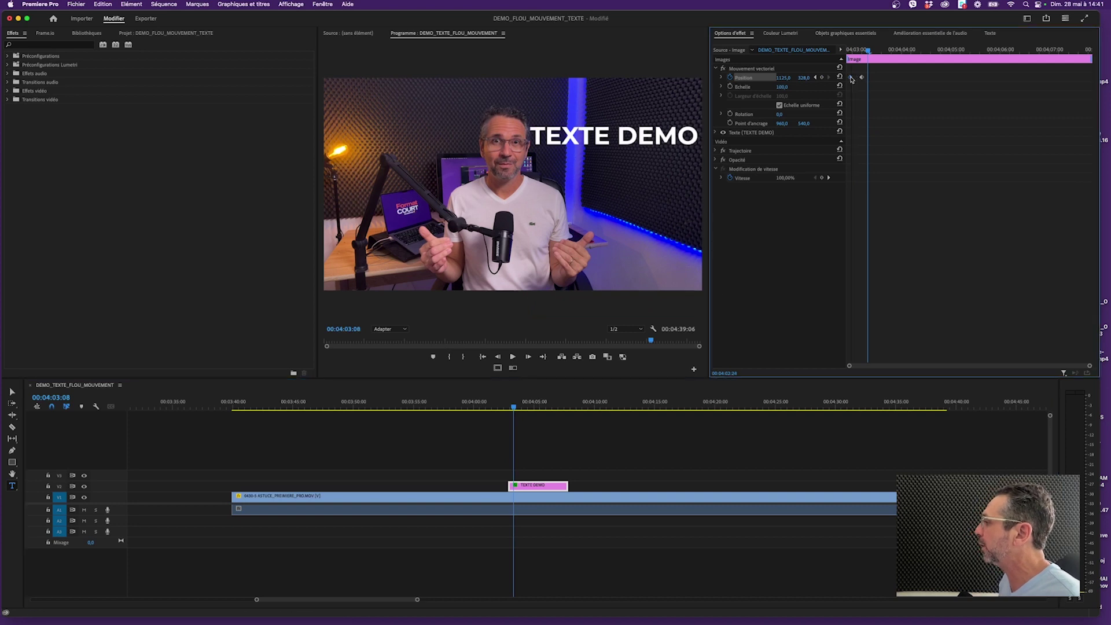
pyautogui.click(849, 50)
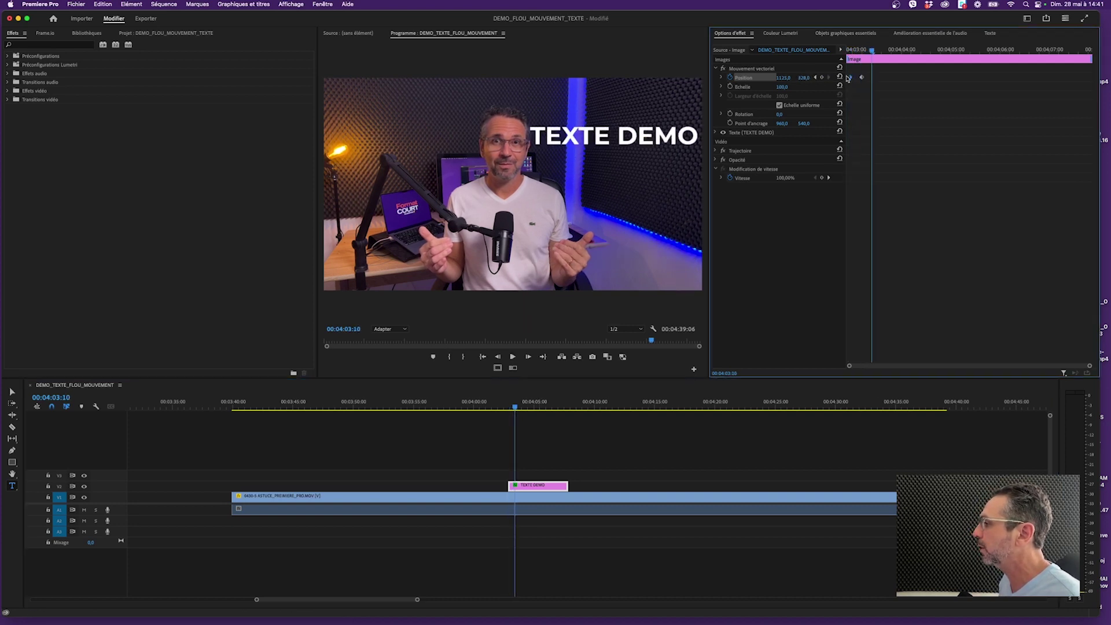
pyautogui.click(850, 50)
pyautogui.press('space')
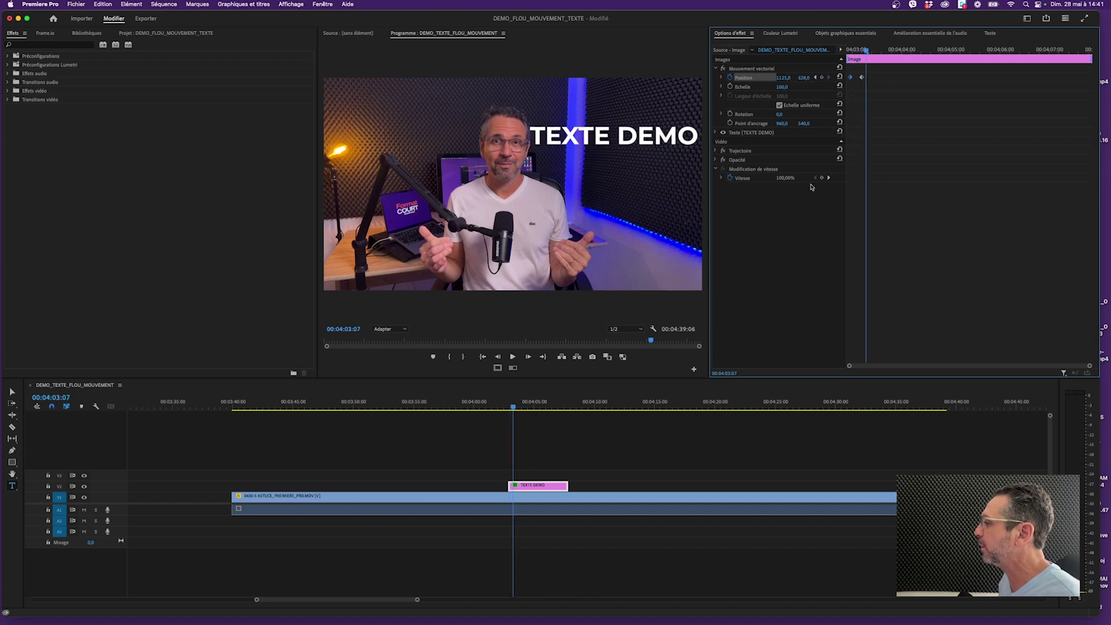
# Widen the program monitor and delete the animated TEXTE DEMO clip from the timeline
pyautogui.click(549, 480)
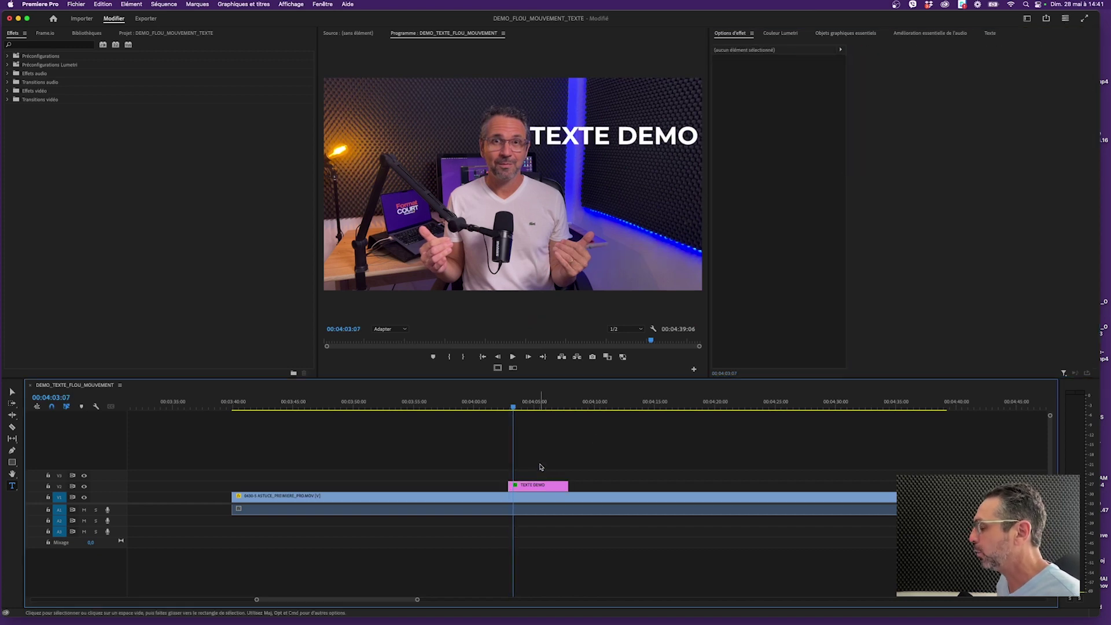
pyautogui.moveTo(708, 326); pyautogui.dragTo(752, 326)
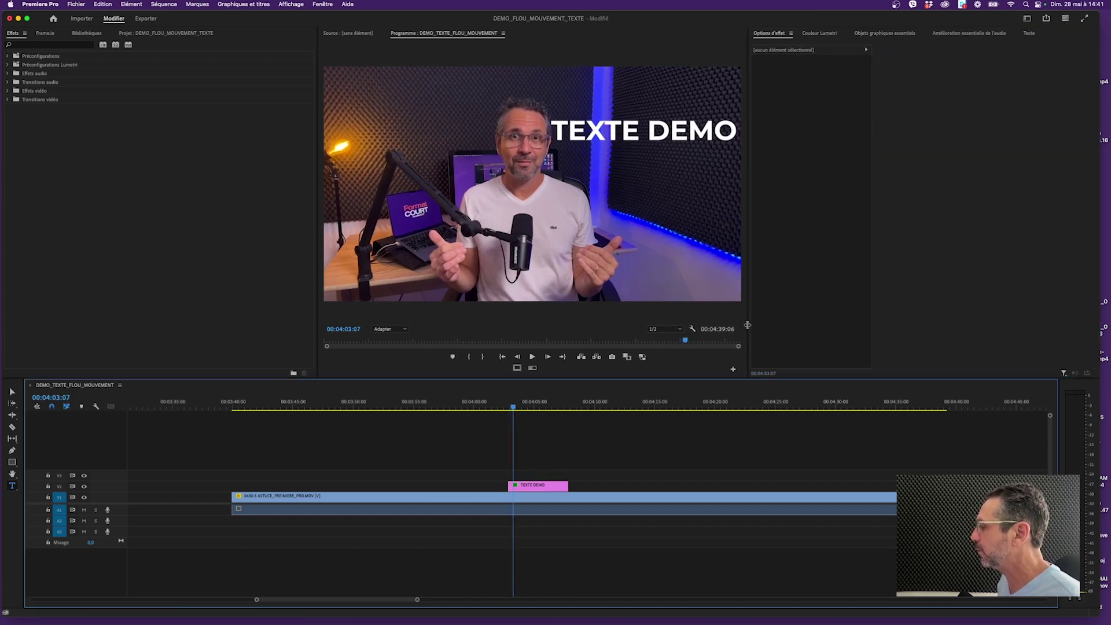
pyautogui.click(541, 485)
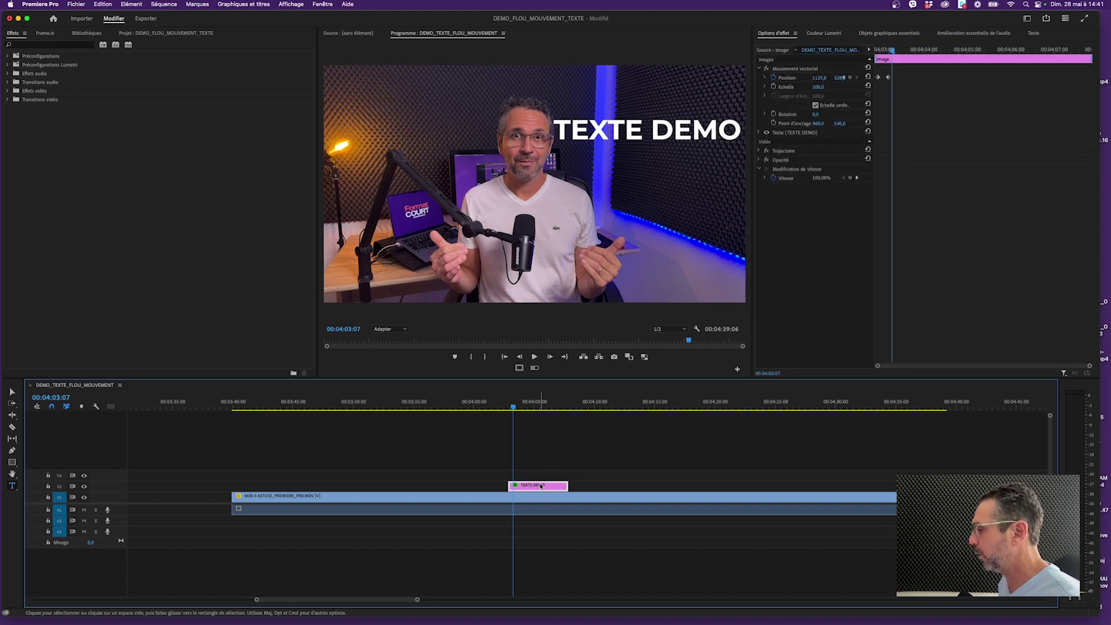
pyautogui.press('Delete')
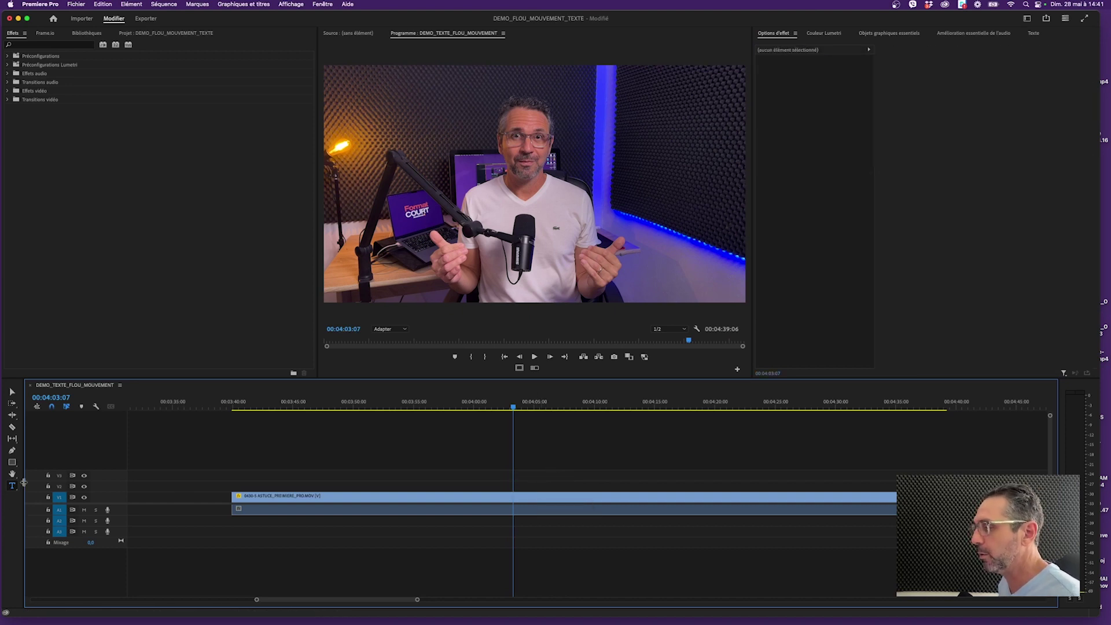
# Create a new text title reading TEXTE DEMO over the video at 00:04:03:07
pyautogui.click(511, 188)
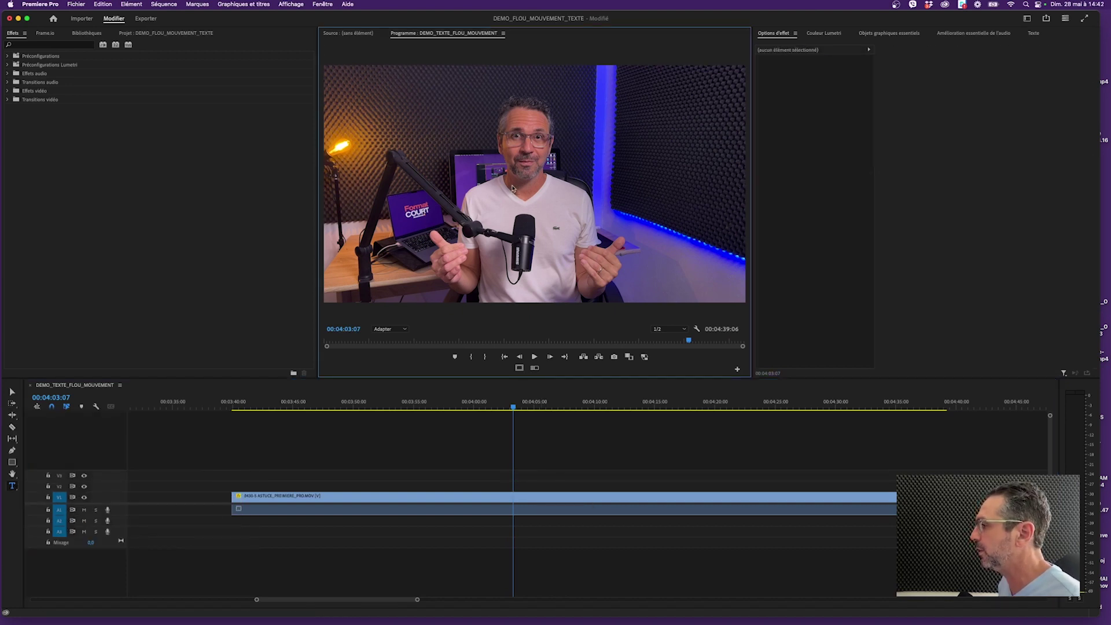
pyautogui.click(513, 187)
pyautogui.write('TEXTE DEMO')
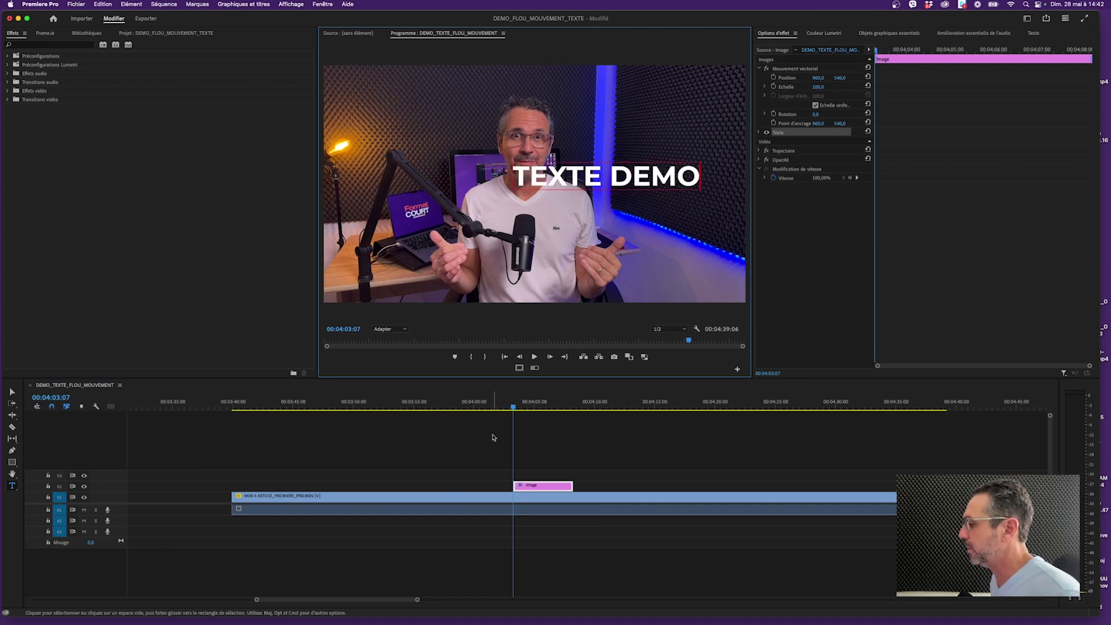
pyautogui.click(520, 441)
pyautogui.click(538, 488)
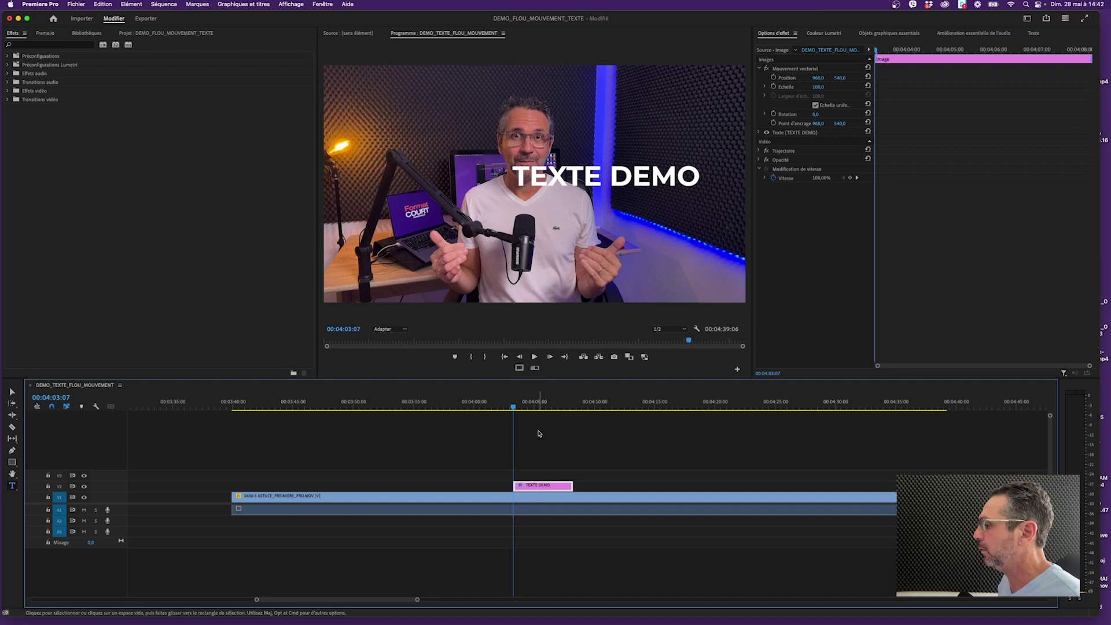
# Move the new TEXTE DEMO graphic to position 1087, 275 in the upper part of the frame, without keyframes
pyautogui.click(524, 407)
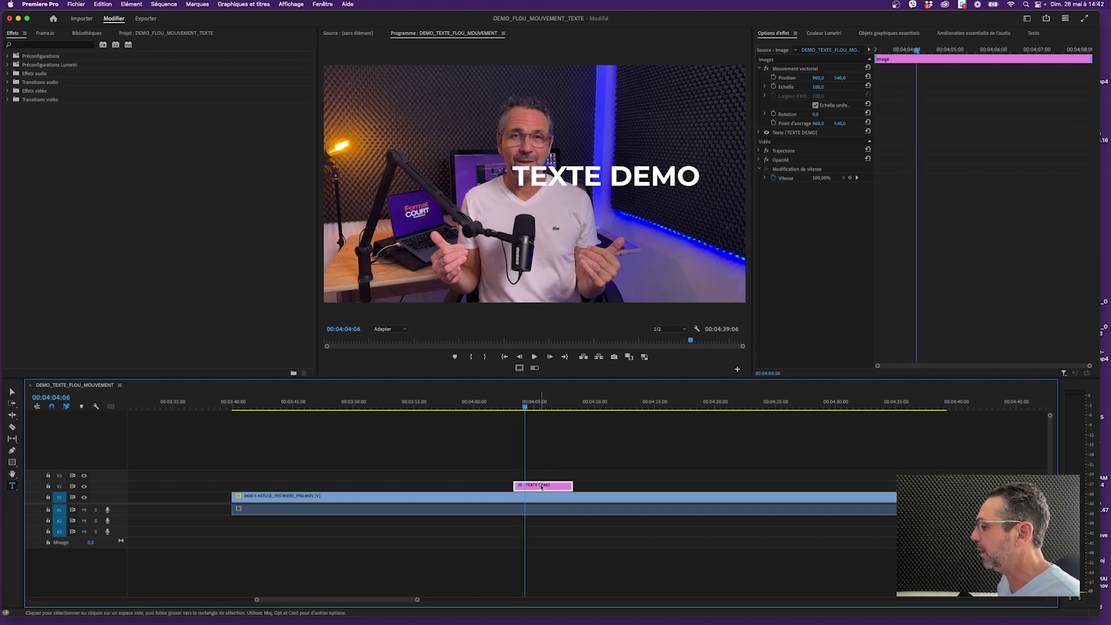
pyautogui.click(882, 35)
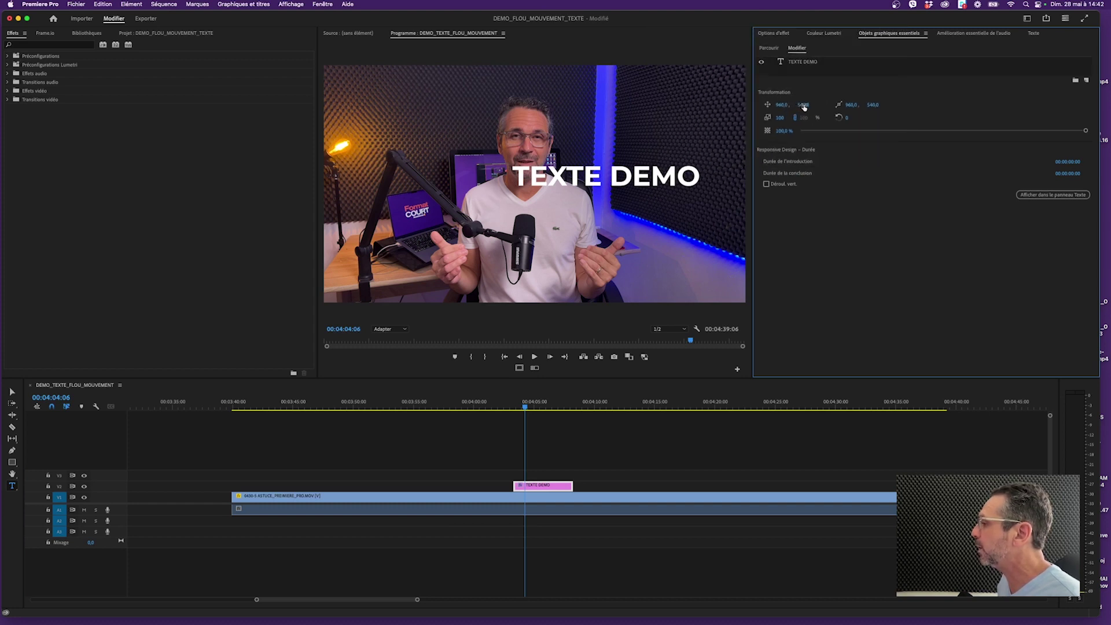
pyautogui.moveTo(803, 106)
pyautogui.mouseDown()
pyautogui.moveTo(717, 106)
pyautogui.moveTo(821, 105)
pyautogui.mouseUp()
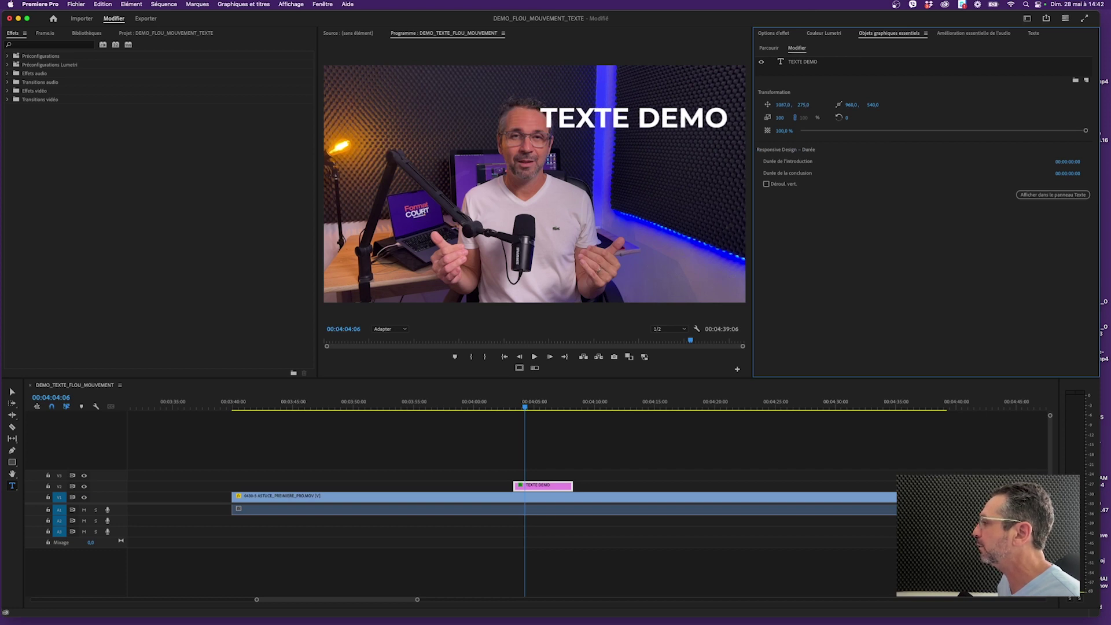
pyautogui.click(549, 468)
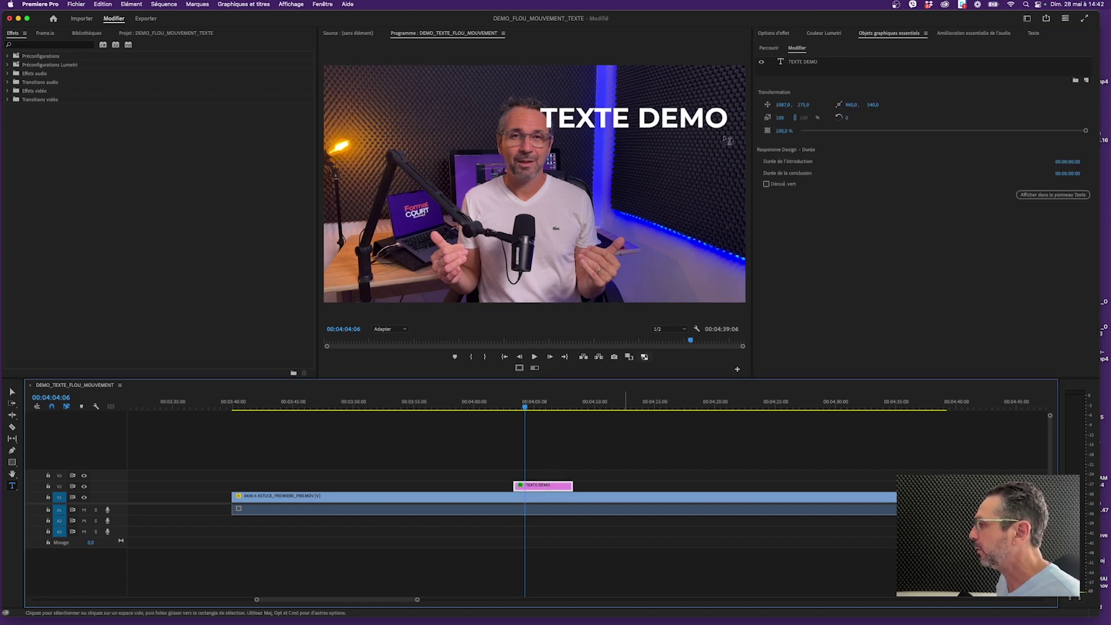
pyautogui.click(775, 33)
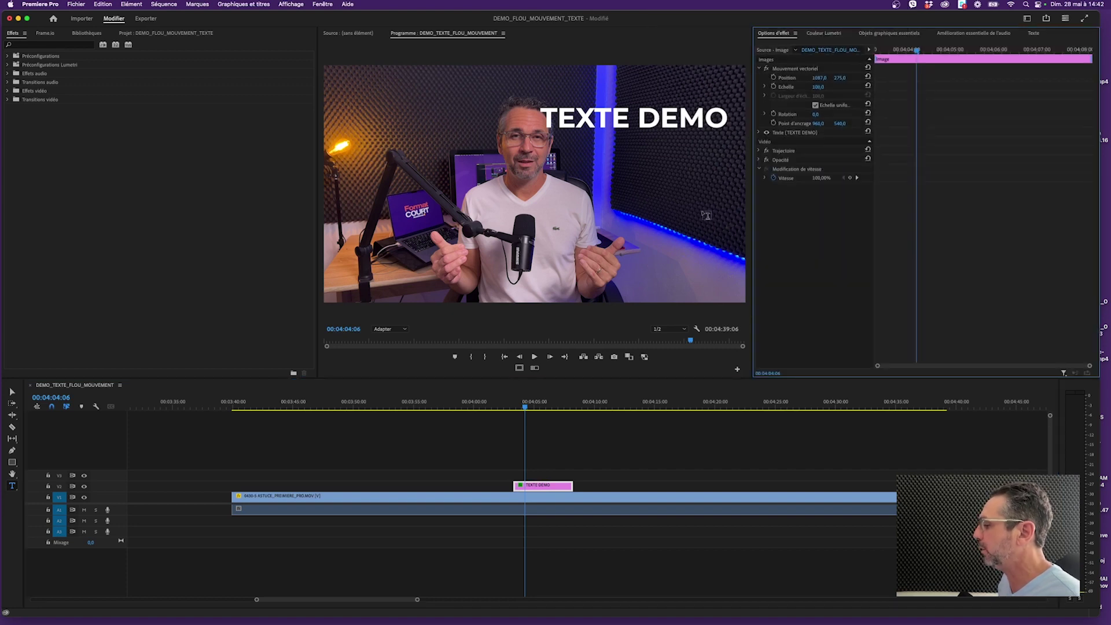
pyautogui.click(542, 435)
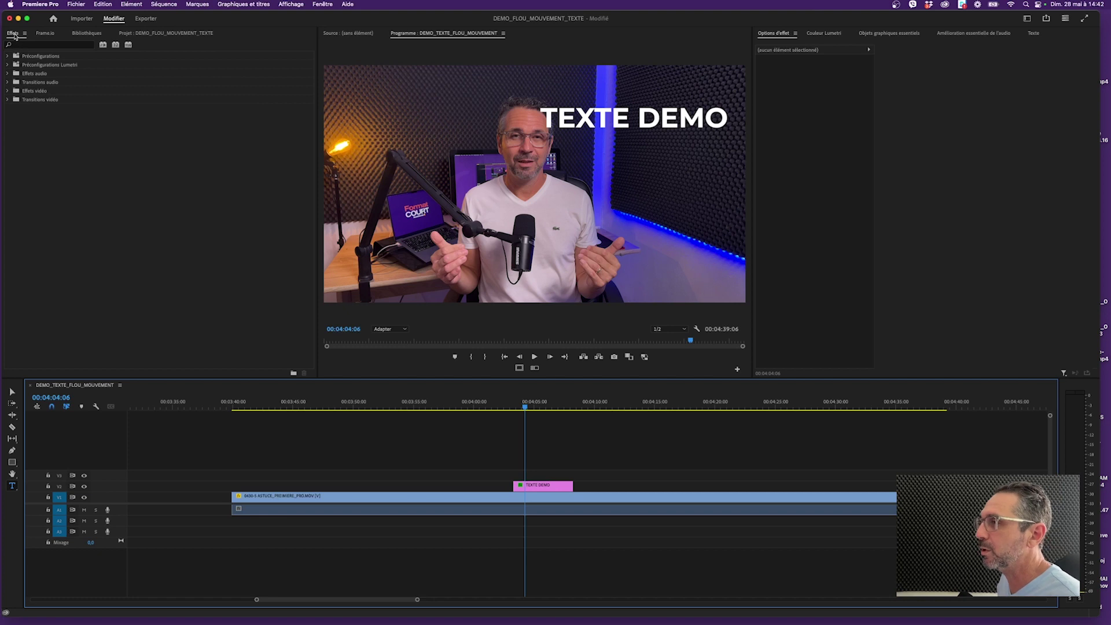
# Search the effects library for "transf" to find the Transformation distortion effect
pyautogui.click(36, 45)
pyautogui.write('trans')
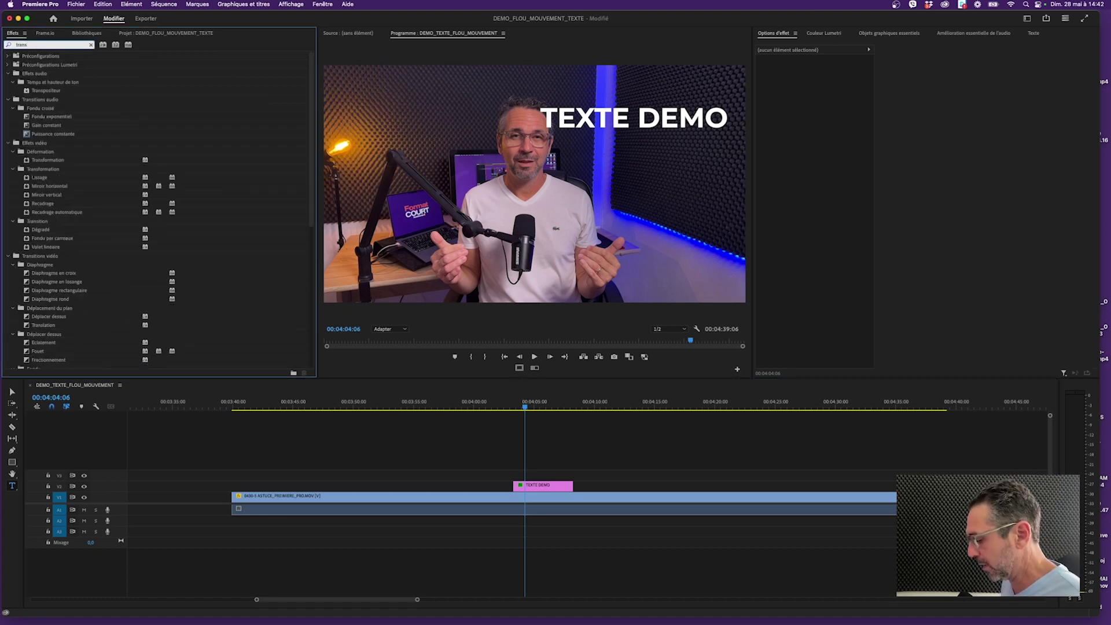
pyautogui.write('i')
pyautogui.press('BackSpace')
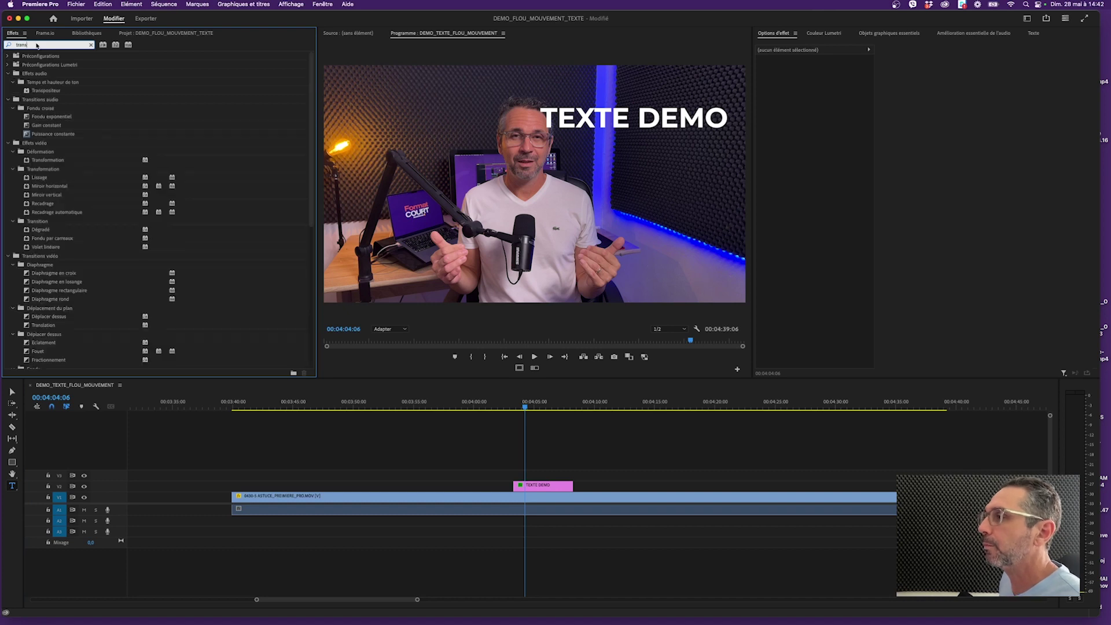
pyautogui.write('f')
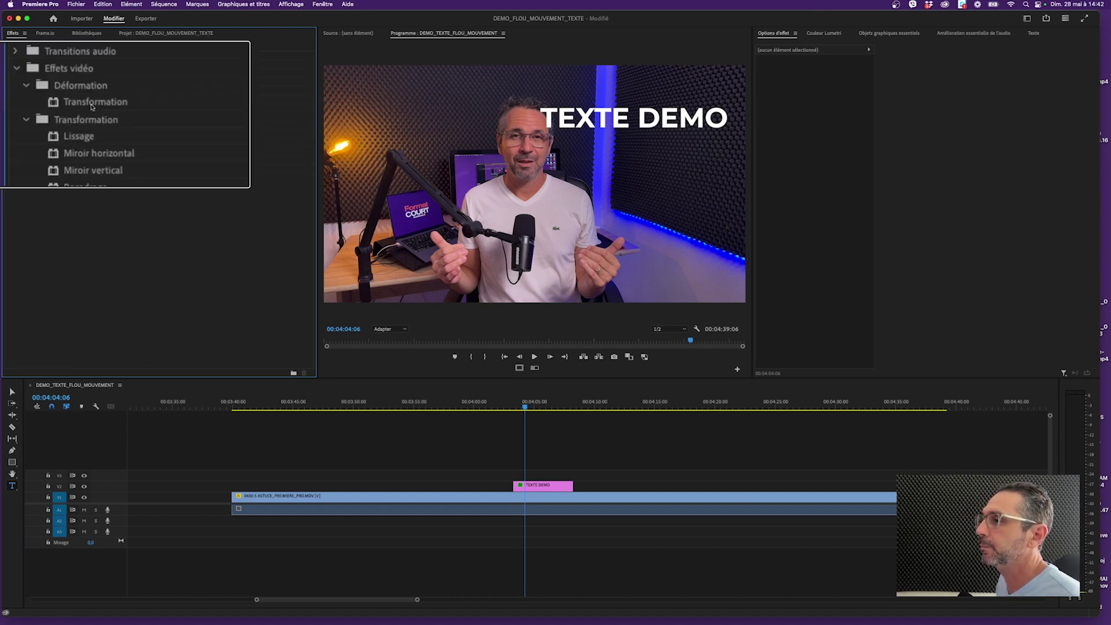
# Apply the Transformation distortion effect to the TEXTE DEMO clip and collapse its vector motion and speed settings
pyautogui.moveTo(46, 108); pyautogui.dragTo(523, 485)
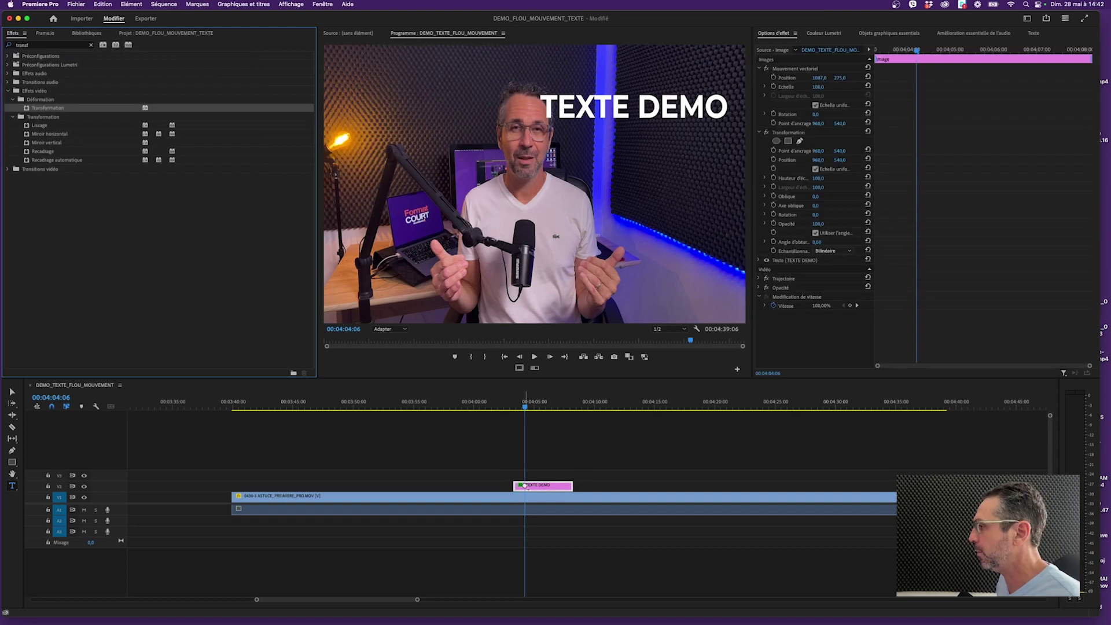
pyautogui.click(524, 409)
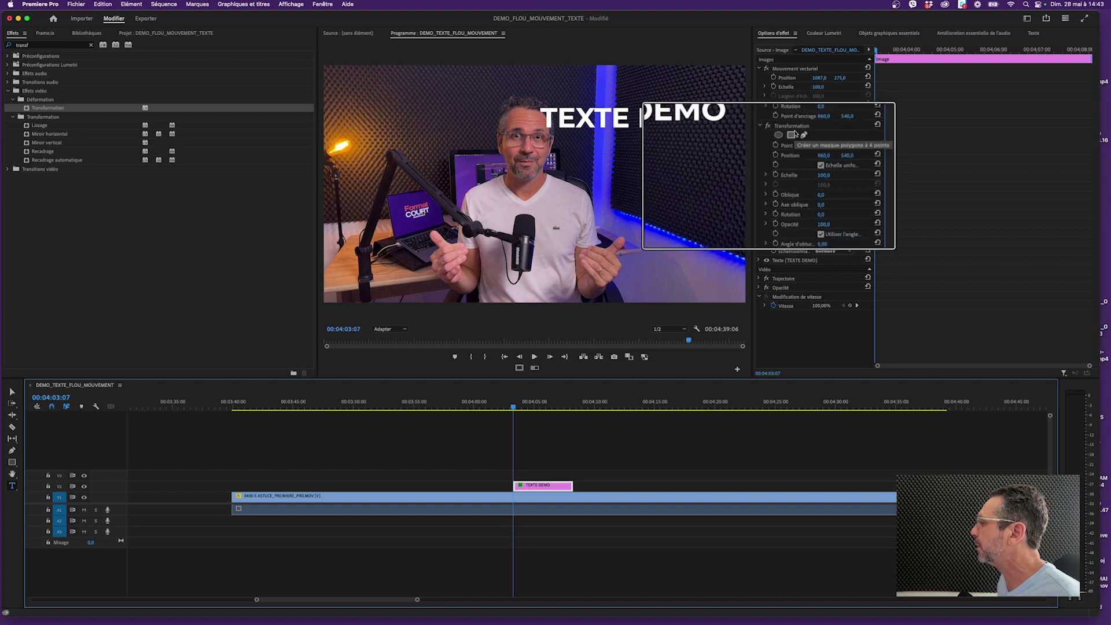
pyautogui.click(760, 69)
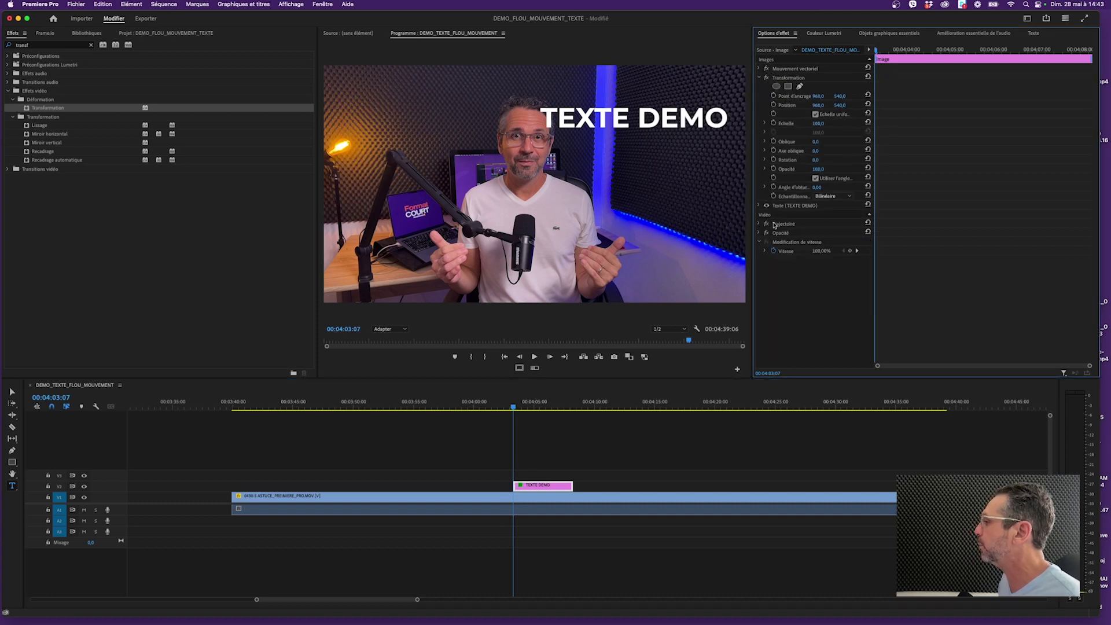
pyautogui.click(759, 242)
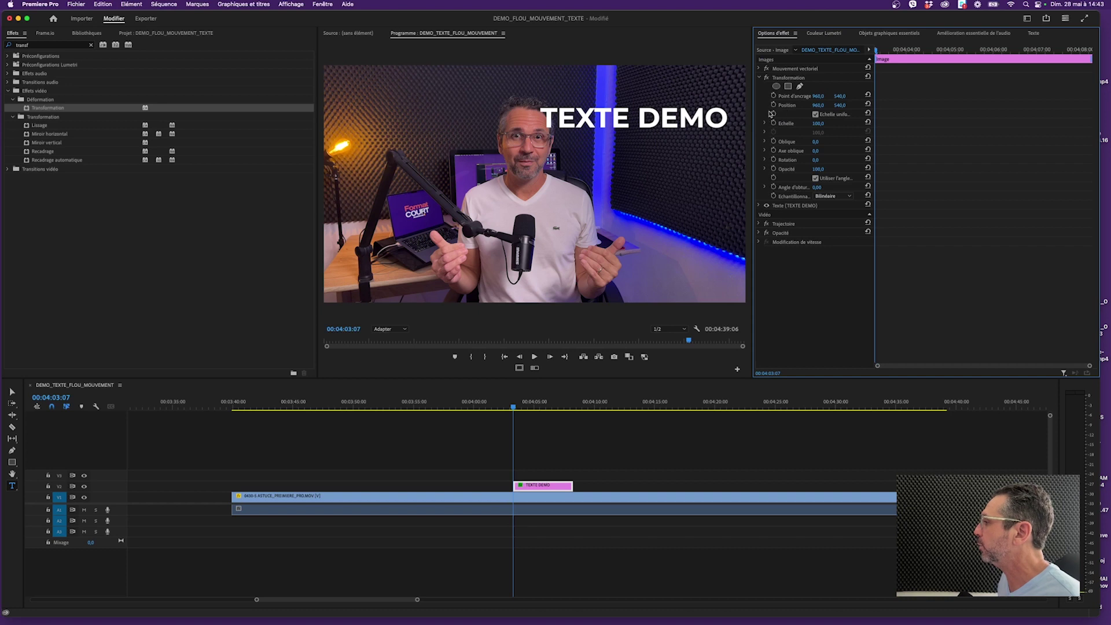
# Keyframe the Transformation position at 960, 540 at 00:04:03:17 and at X -997, outside the frame, at 00:04:03:10
pyautogui.moveTo(878, 50); pyautogui.dragTo(892, 51)
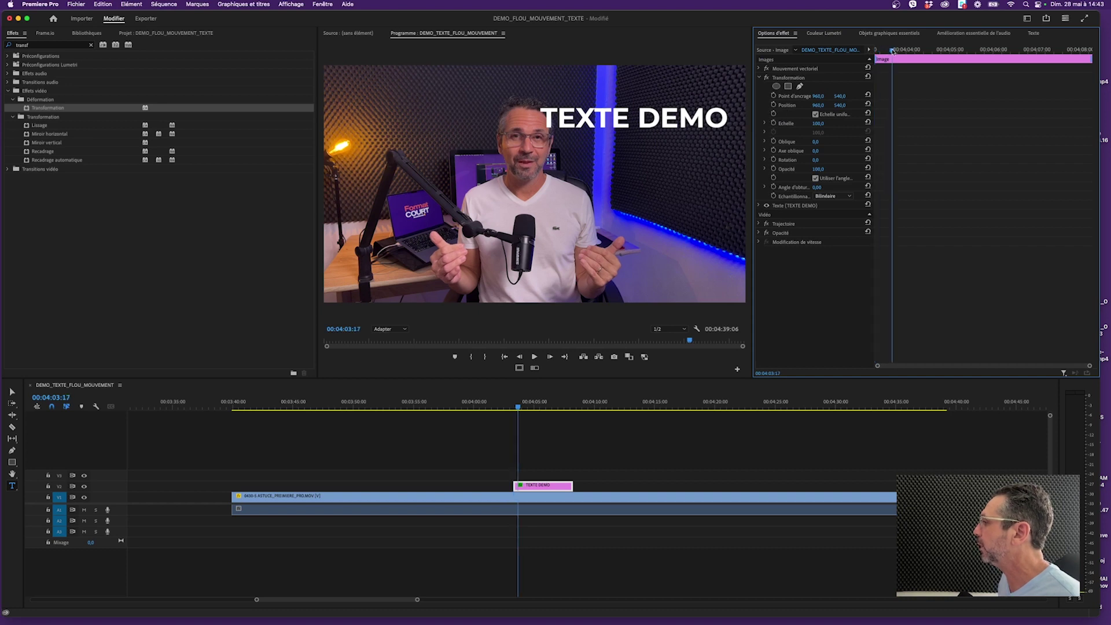
pyautogui.click(773, 105)
pyautogui.moveTo(893, 50); pyautogui.dragTo(880, 51)
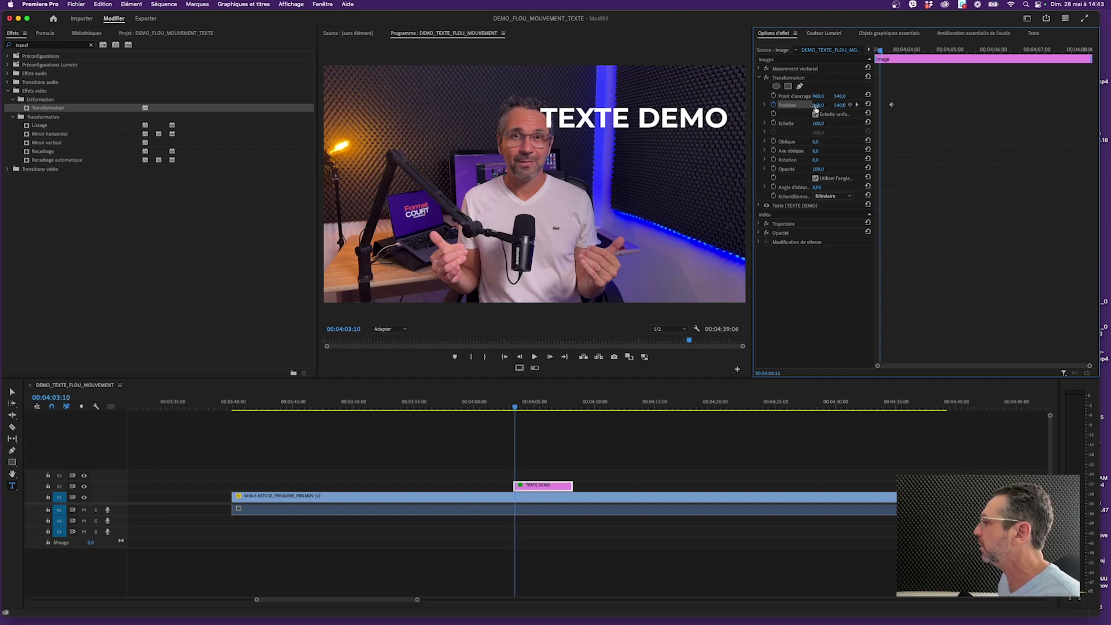
pyautogui.moveTo(818, 105); pyautogui.dragTo(752, 105)
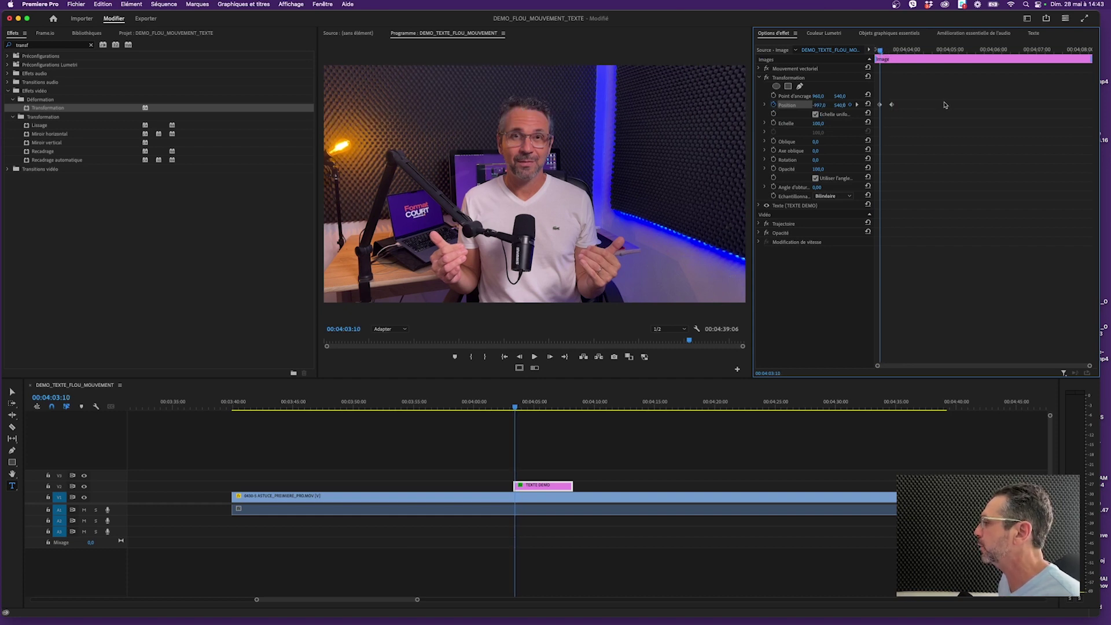
# Shift the final Transformation position keyframe slightly later and paste a copy of it at 00:04:03:15
pyautogui.press('space')
pyautogui.moveTo(898, 54)
pyautogui.mouseDown()
pyautogui.moveTo(879, 56)
pyautogui.moveTo(888, 56)
pyautogui.mouseUp()
pyautogui.press('space')
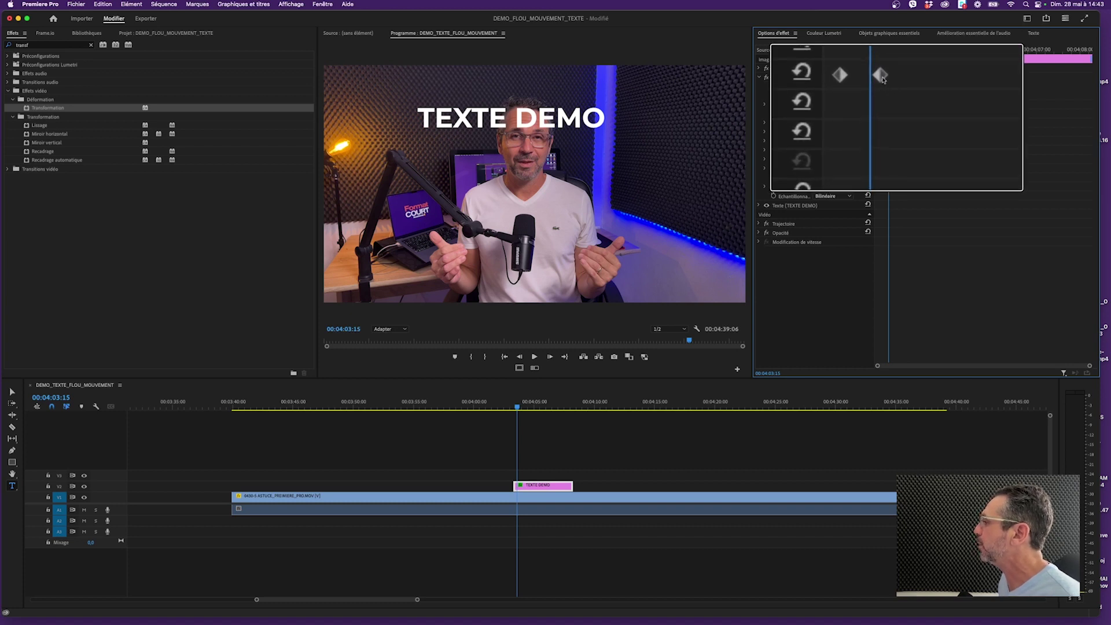
pyautogui.click(880, 77)
pyautogui.moveTo(882, 78); pyautogui.dragTo(886, 80)
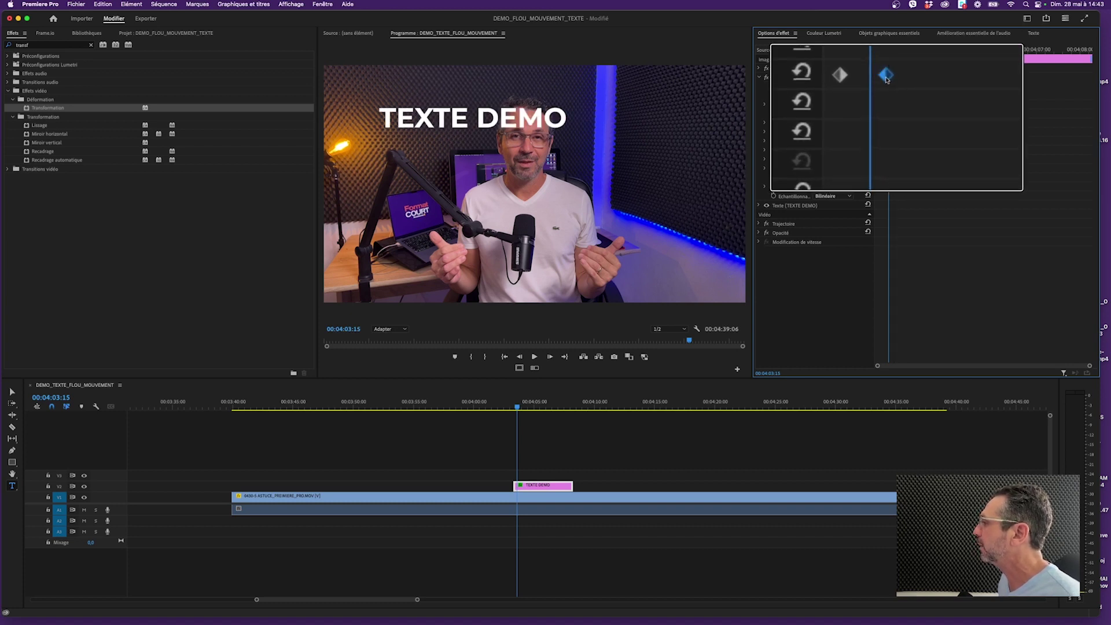
pyautogui.press('super+v')
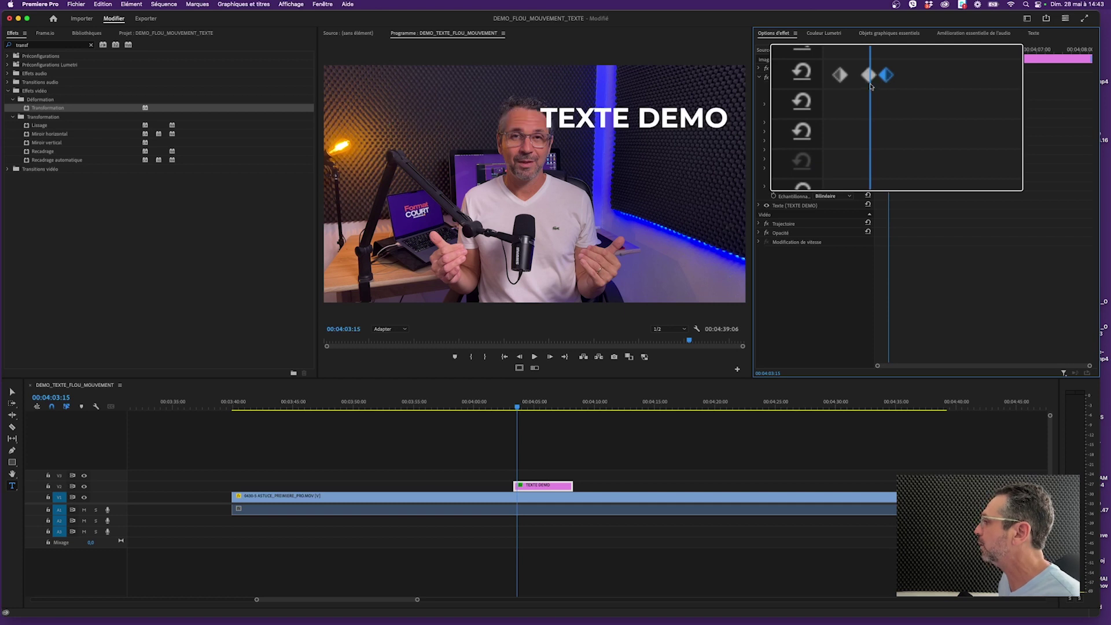
pyautogui.click(869, 75)
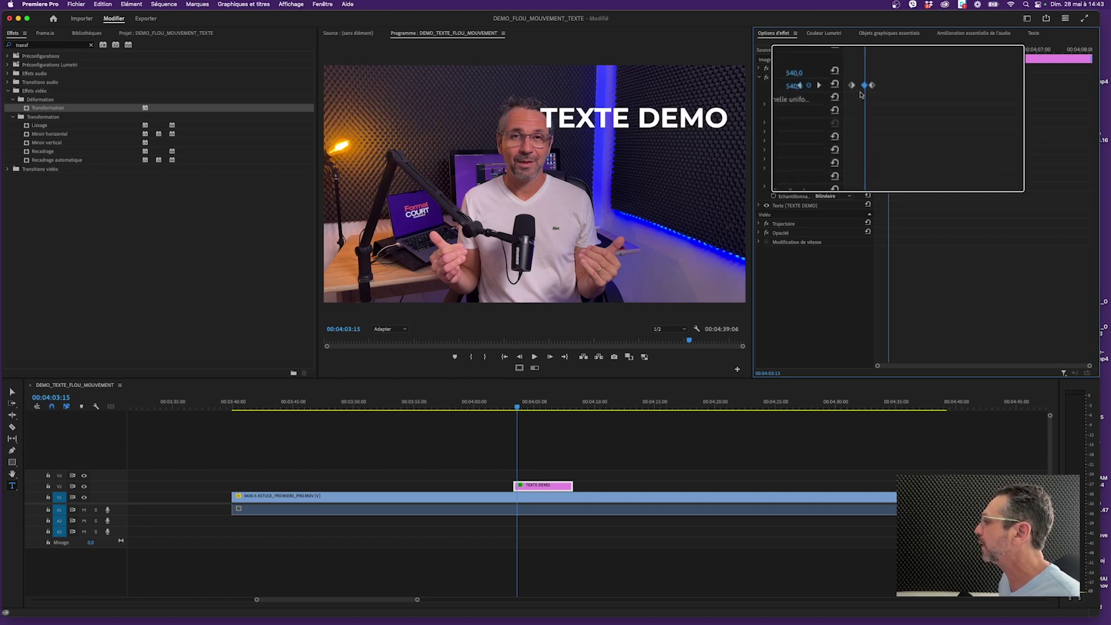
# Play back the title's adjusted entrance from the first position keyframe at 00:04:03:10
pyautogui.moveTo(817, 109); pyautogui.dragTo(830, 59)
pyautogui.press('space')
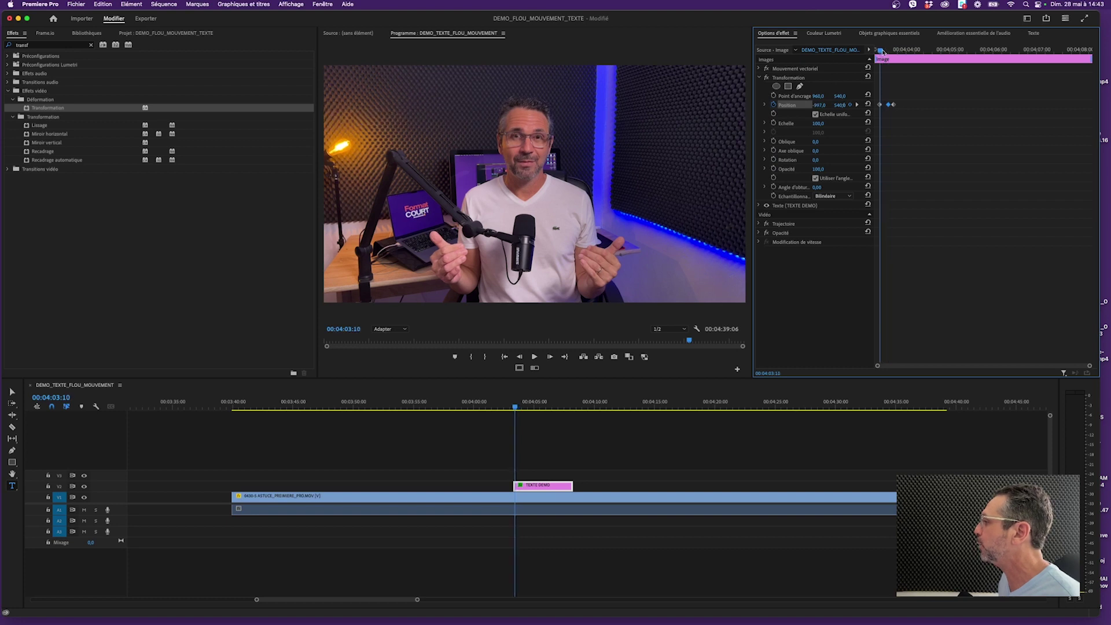
pyautogui.press('space')
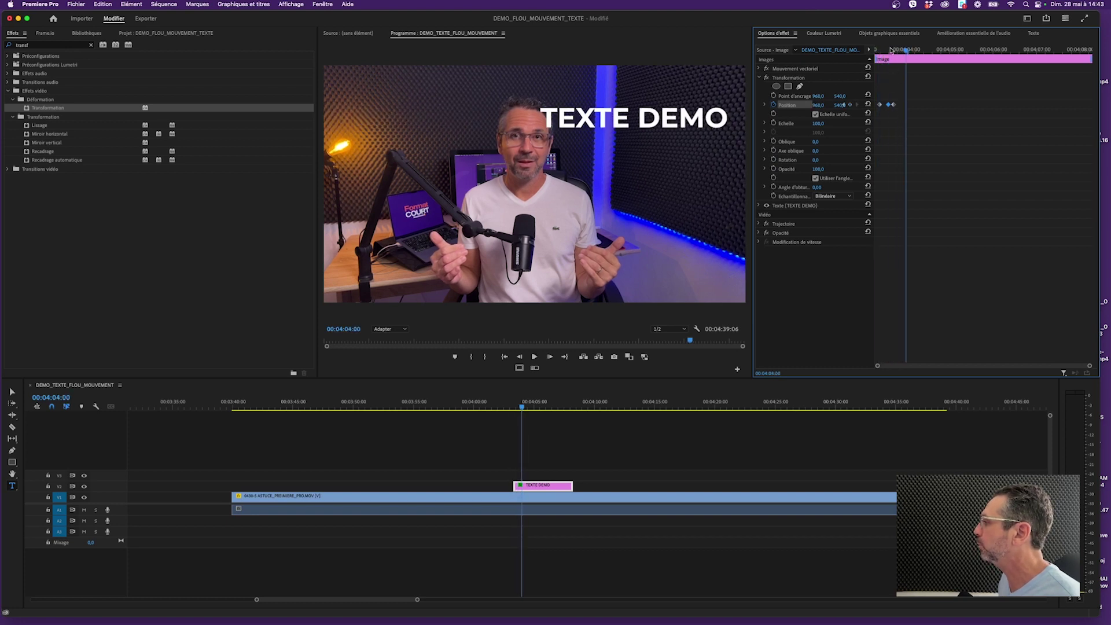
# At 00:04:03:14, mid-entrance, set the Transformation effect's shutter angle to 180 to blur the moving title
pyautogui.moveTo(891, 51); pyautogui.dragTo(887, 53)
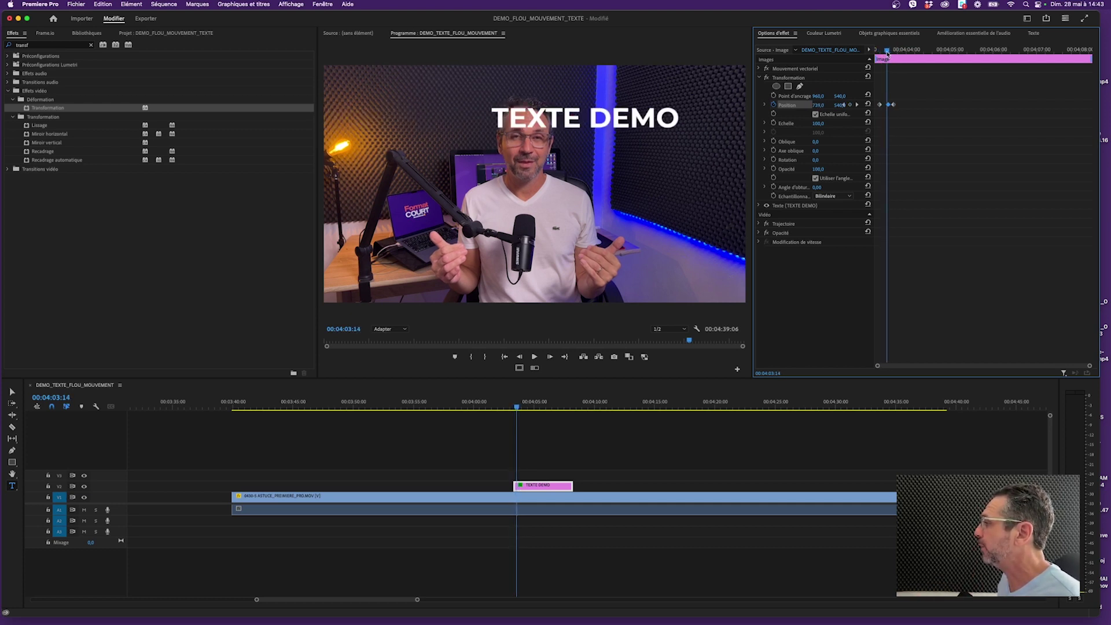
pyautogui.click(786, 80)
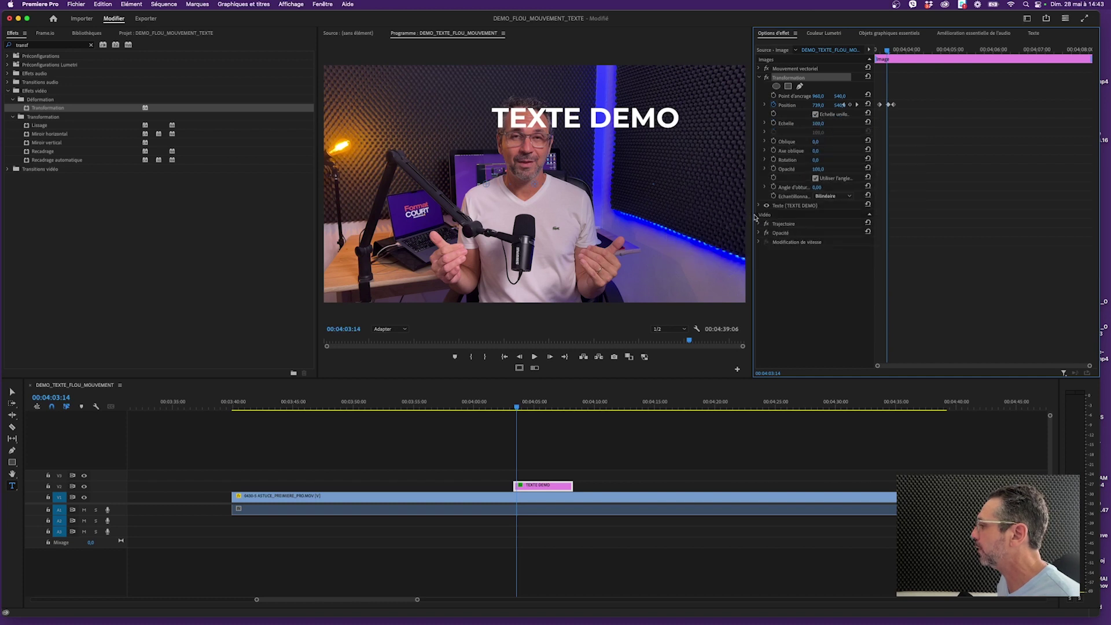
pyautogui.moveTo(752, 217); pyautogui.dragTo(637, 217)
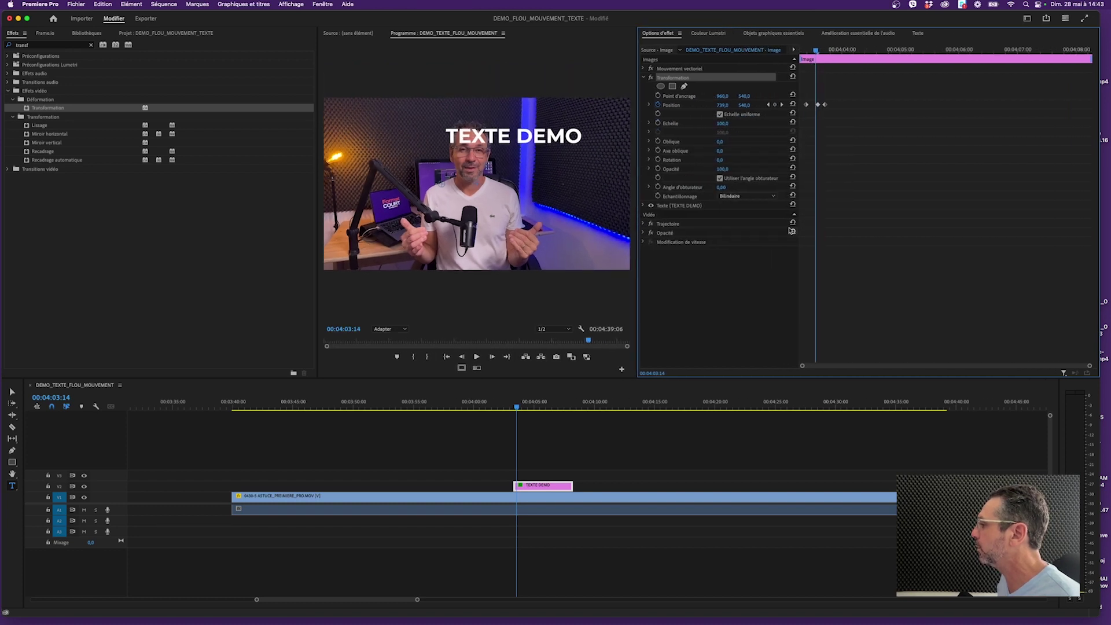
pyautogui.click(724, 187)
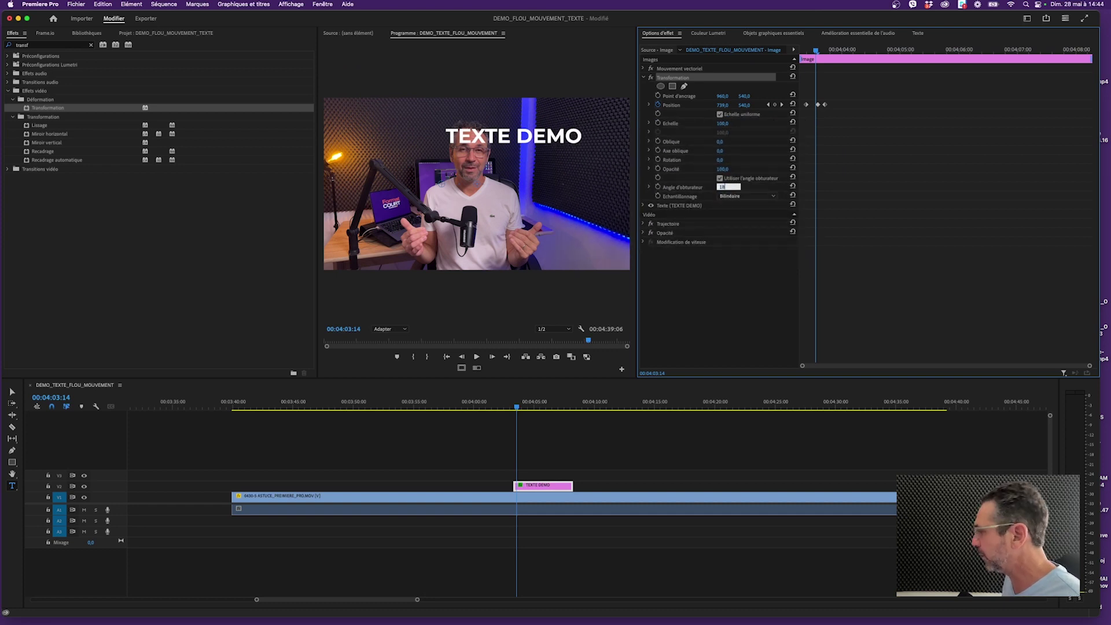
pyautogui.press('Return')
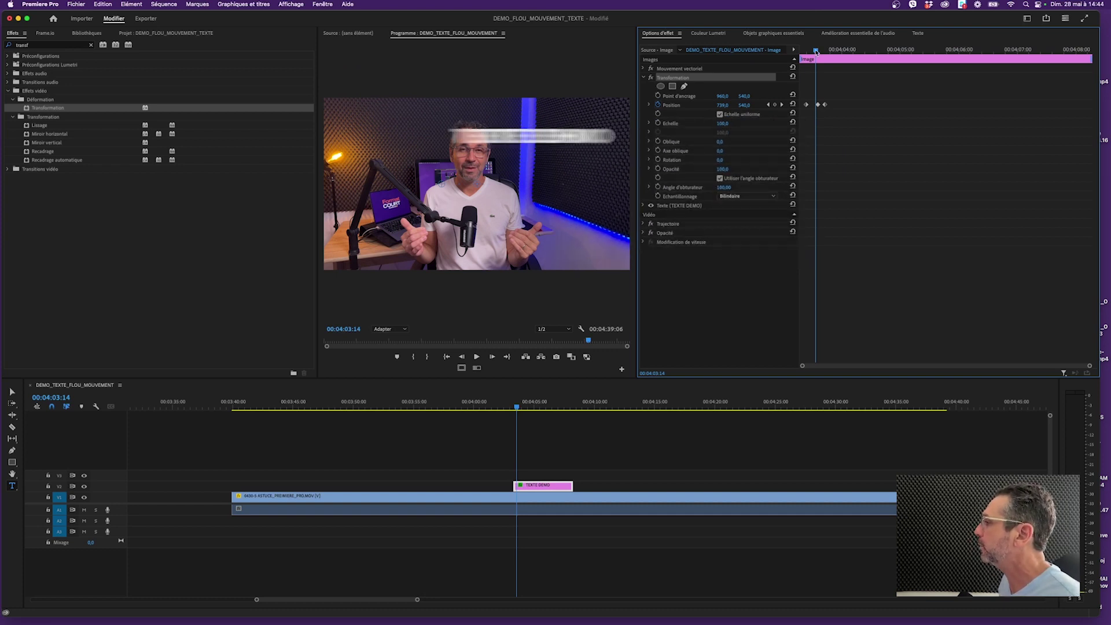
# Replay the TEXTE DEMO entrance to check the motion blur
pyautogui.moveTo(816, 52); pyautogui.dragTo(804, 52)
pyautogui.press('space')
pyautogui.press('space')
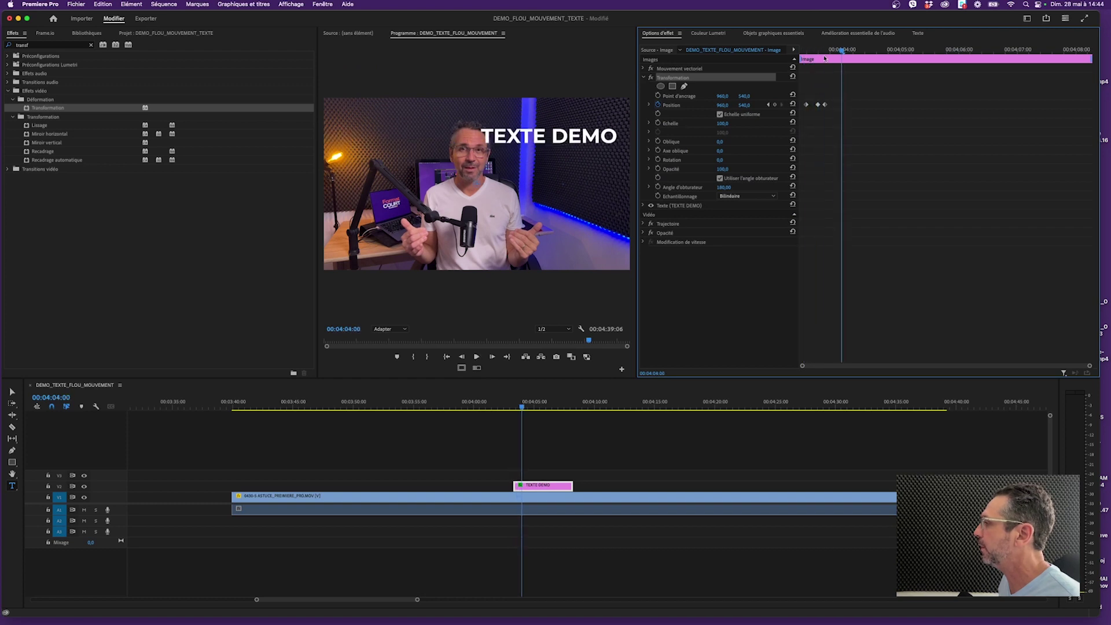
pyautogui.press('Up')
pyautogui.press('space')
pyautogui.press('space')
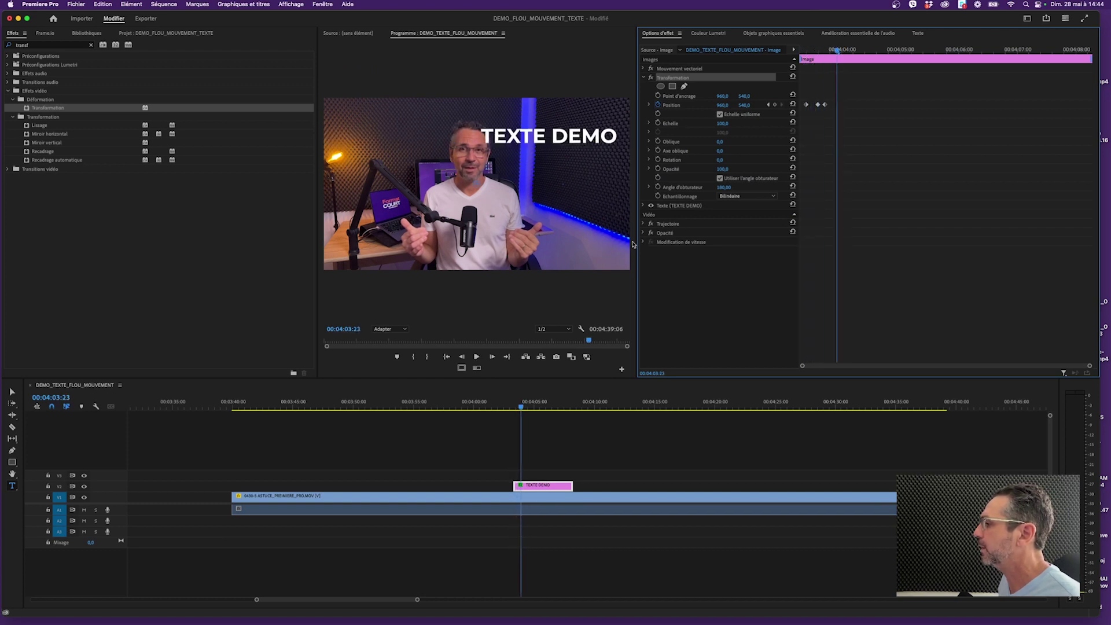
# Enlarge the program monitor and review the blurred entrance from the clip's start at 00:04:03:07
pyautogui.moveTo(636, 242); pyautogui.dragTo(807, 242)
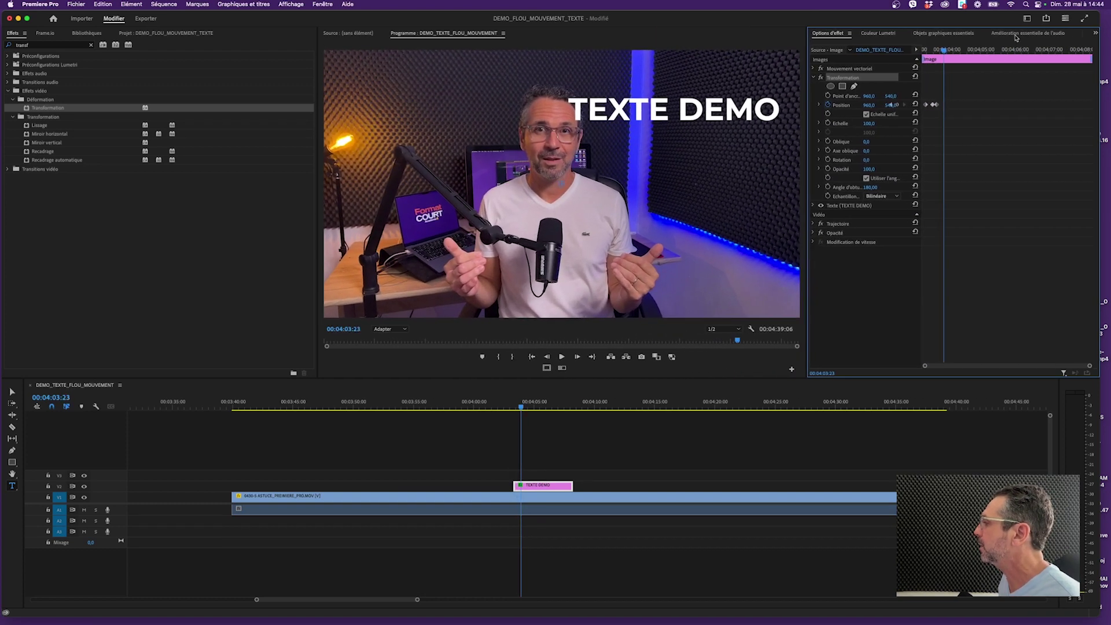
pyautogui.moveTo(944, 53); pyautogui.dragTo(923, 53)
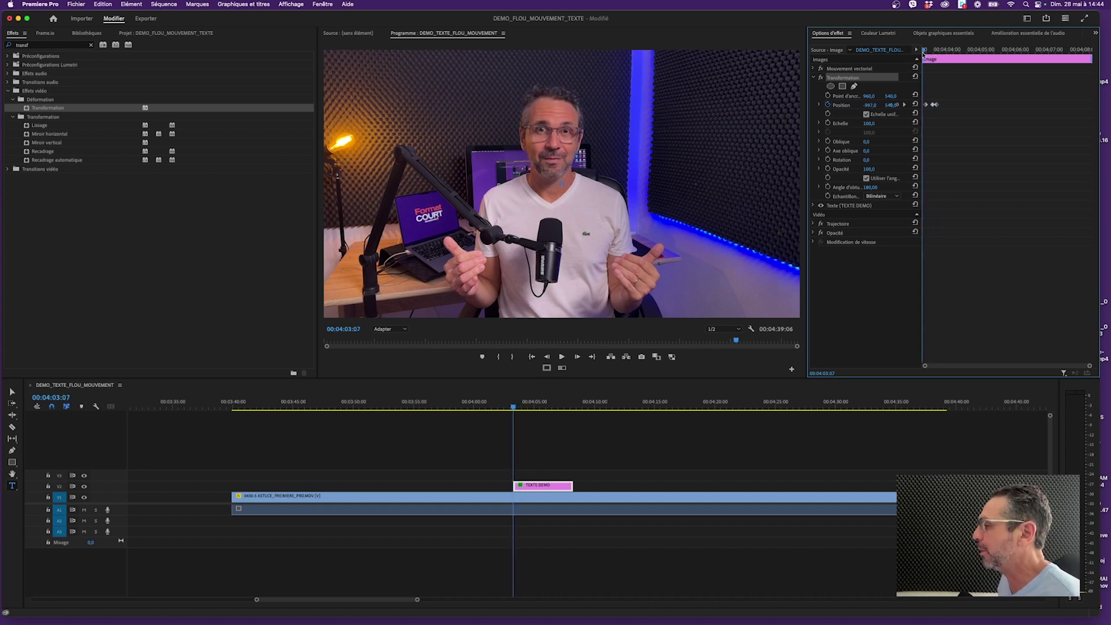
pyautogui.press('space')
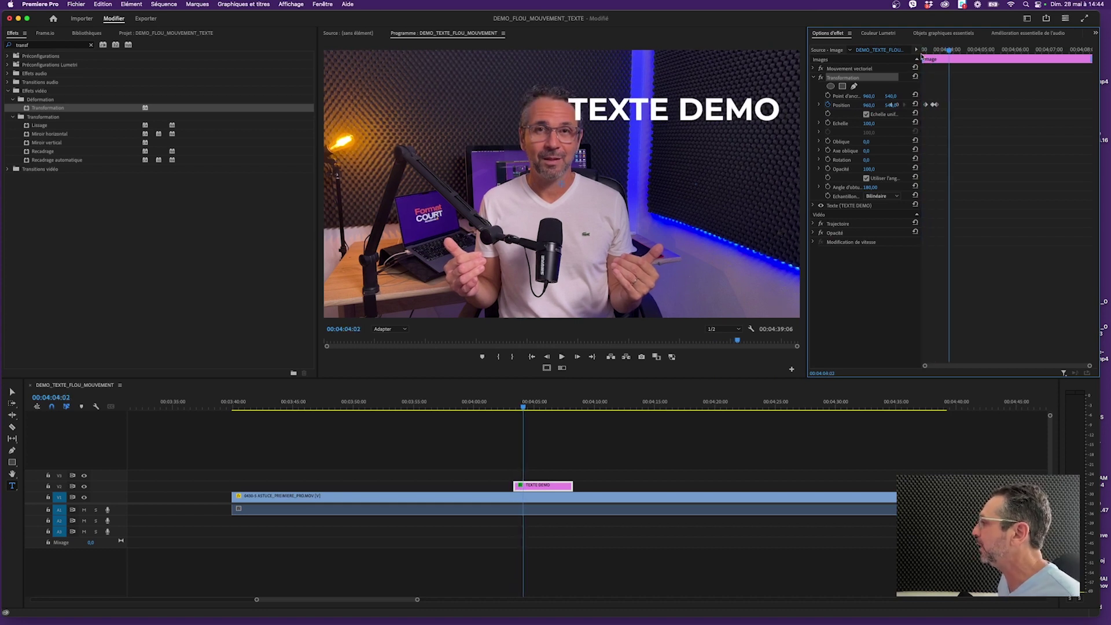
pyautogui.moveTo(949, 54)
pyautogui.mouseDown()
pyautogui.moveTo(923, 53)
pyautogui.moveTo(937, 53)
pyautogui.mouseUp()
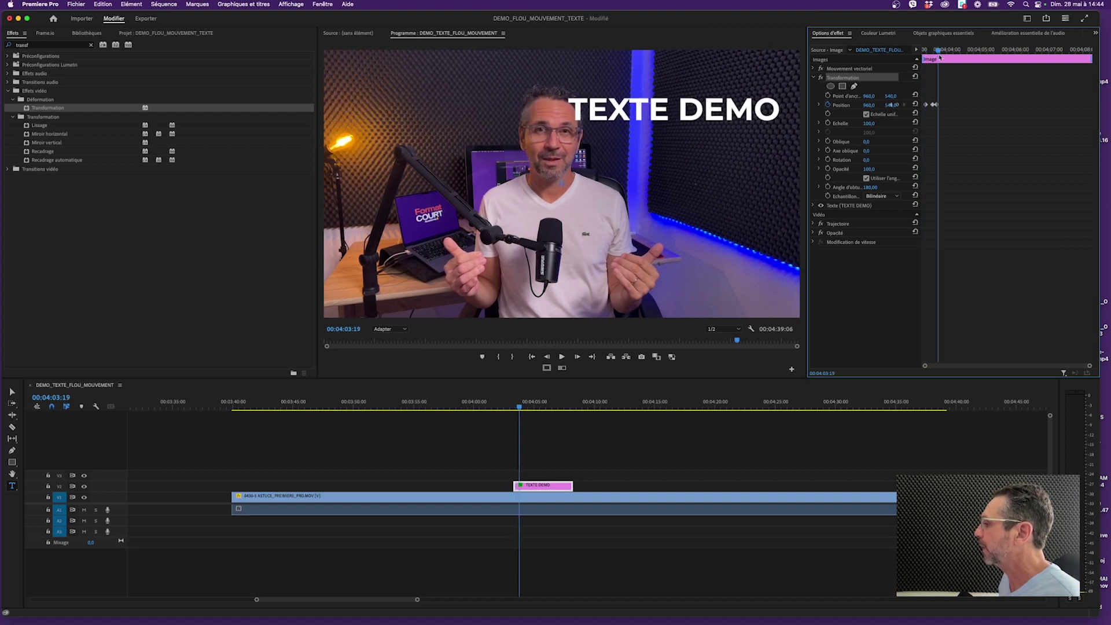
# Draw a rectangle about 888 by 135 over the title at 00:04:04:17, inside the TEXTE DEMO graphic clip
pyautogui.press('=')
pyautogui.click(543, 453)
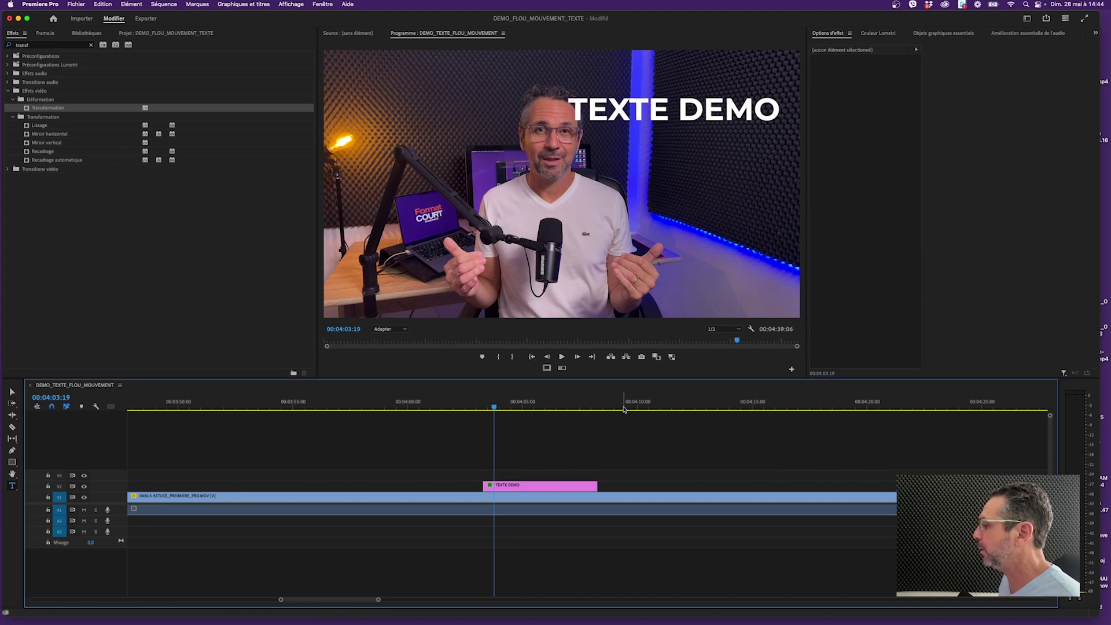
pyautogui.press('d')
pyautogui.moveTo(507, 408)
pyautogui.mouseDown()
pyautogui.moveTo(490, 409)
pyautogui.moveTo(519, 408)
pyautogui.mouseUp()
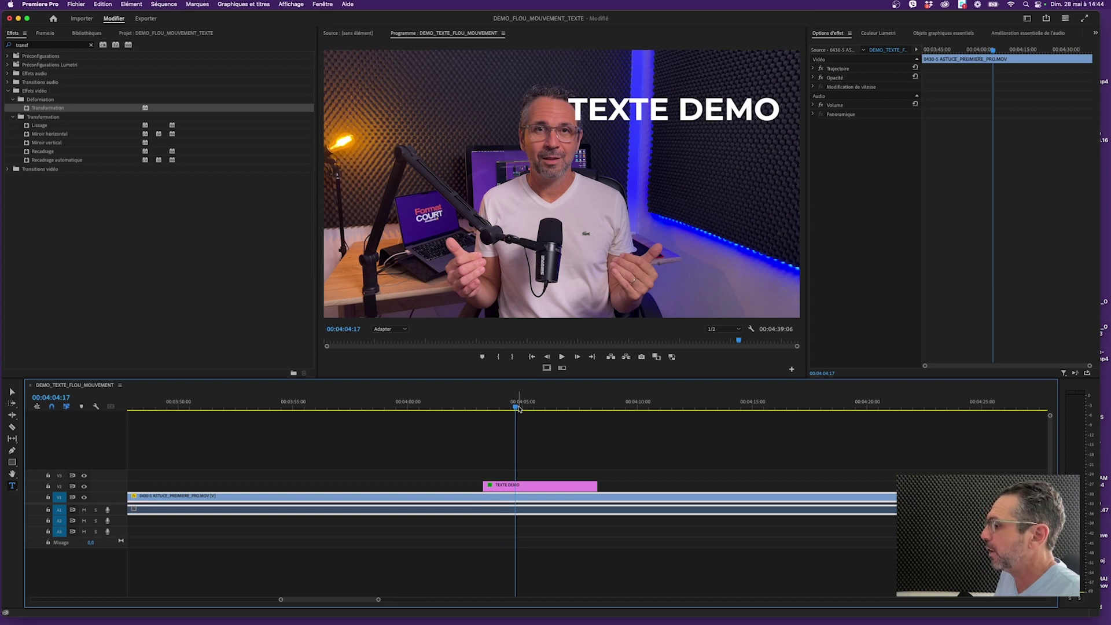
pyautogui.click(526, 434)
pyautogui.click(532, 487)
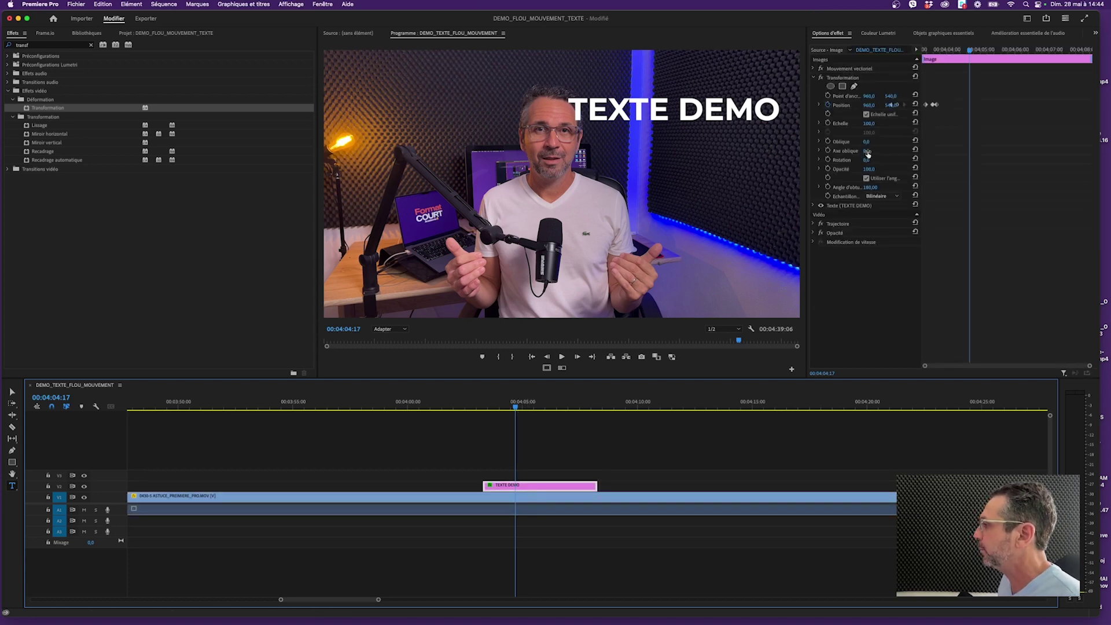
pyautogui.moveTo(806, 270); pyautogui.dragTo(756, 269)
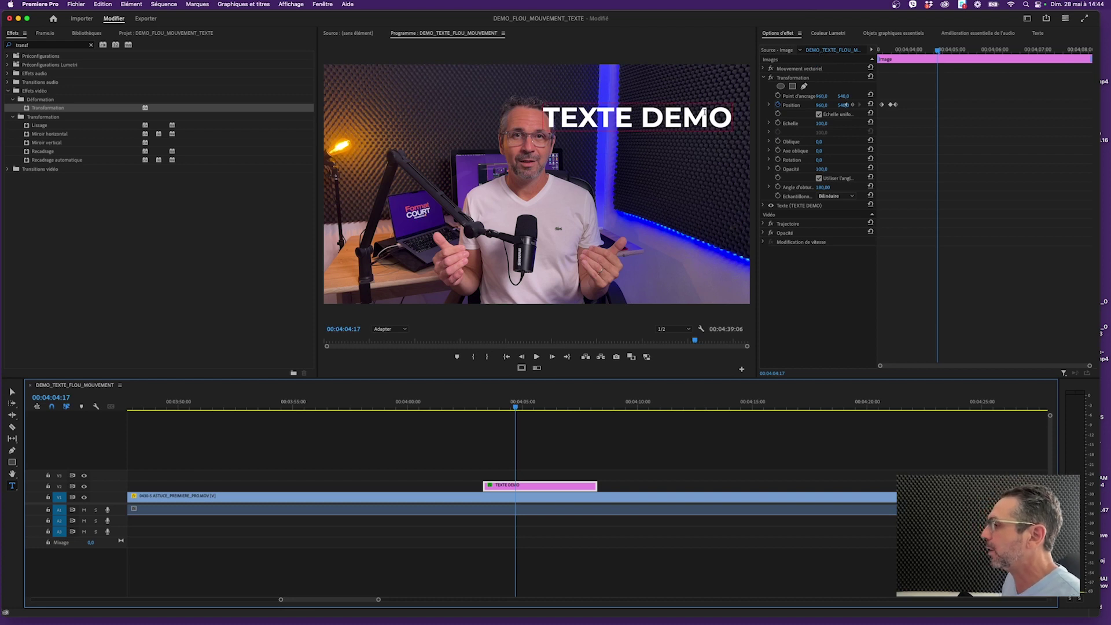
pyautogui.click(894, 33)
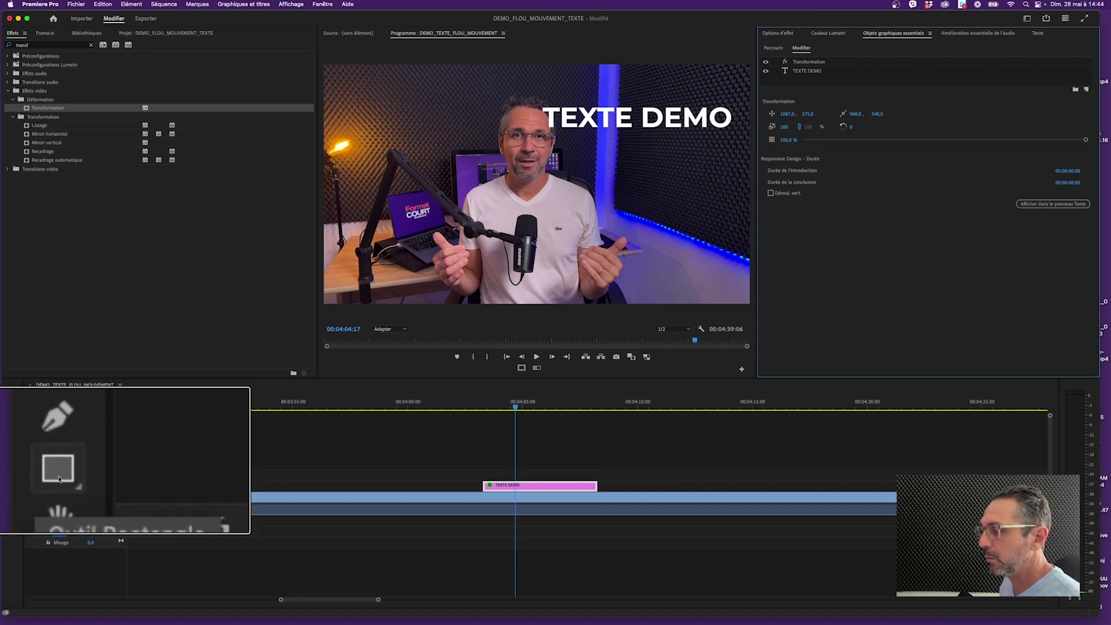
pyautogui.click(11, 463)
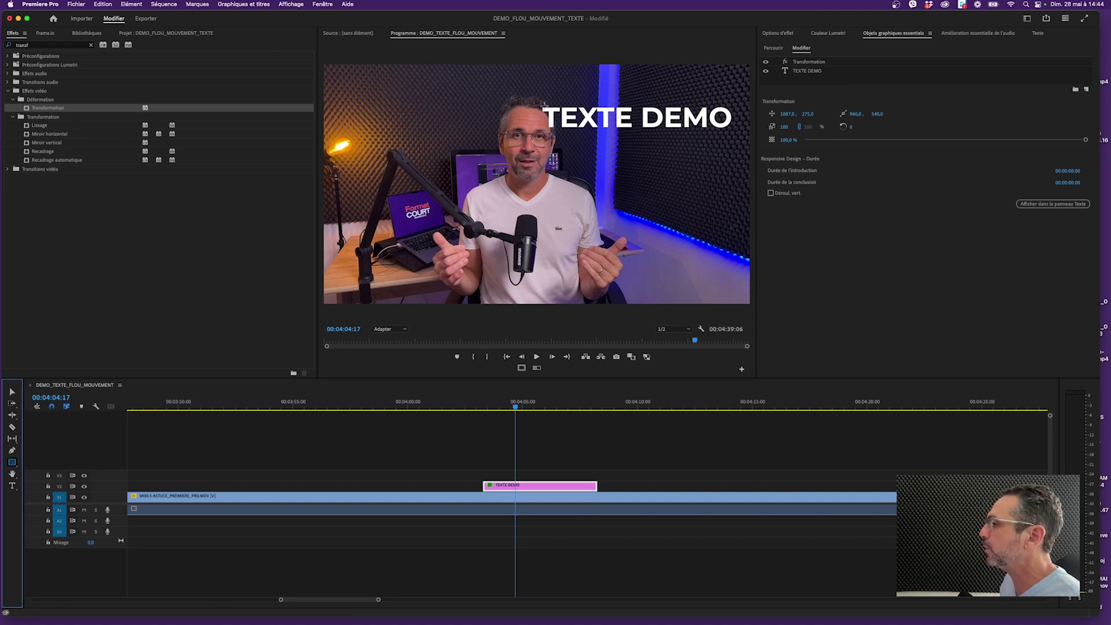
pyautogui.moveTo(538, 102)
pyautogui.mouseDown()
pyautogui.moveTo(668, 133)
pyautogui.moveTo(736, 134)
pyautogui.mouseUp()
# Move the Forme 01 layer beneath the TEXTE DEMO text layer so the rectangle sits behind the title
pyautogui.click(556, 457)
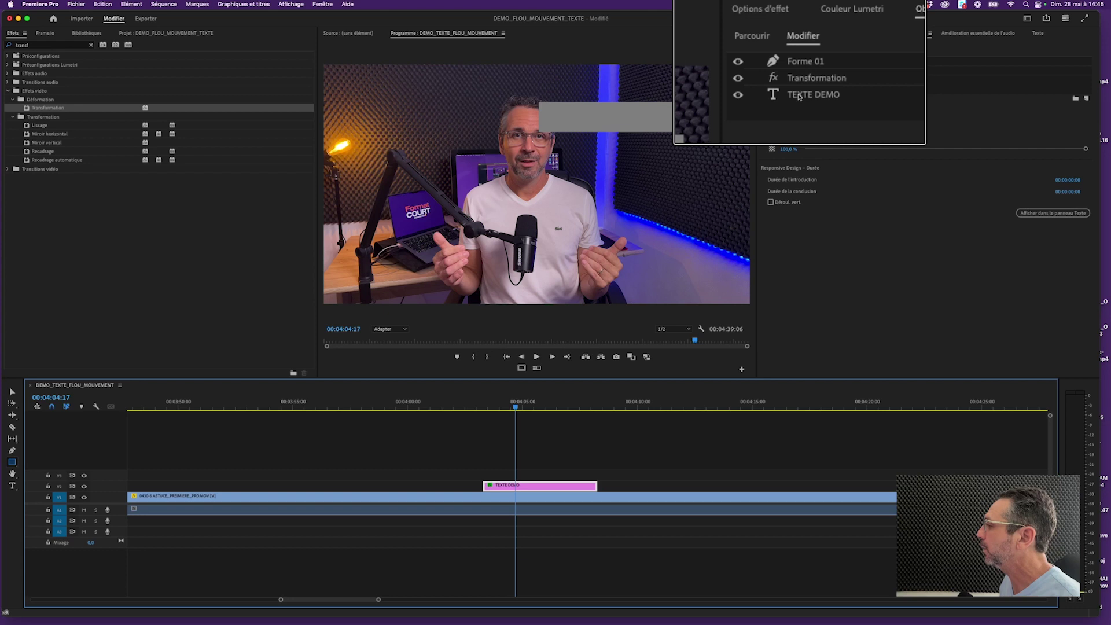
pyautogui.click(801, 63)
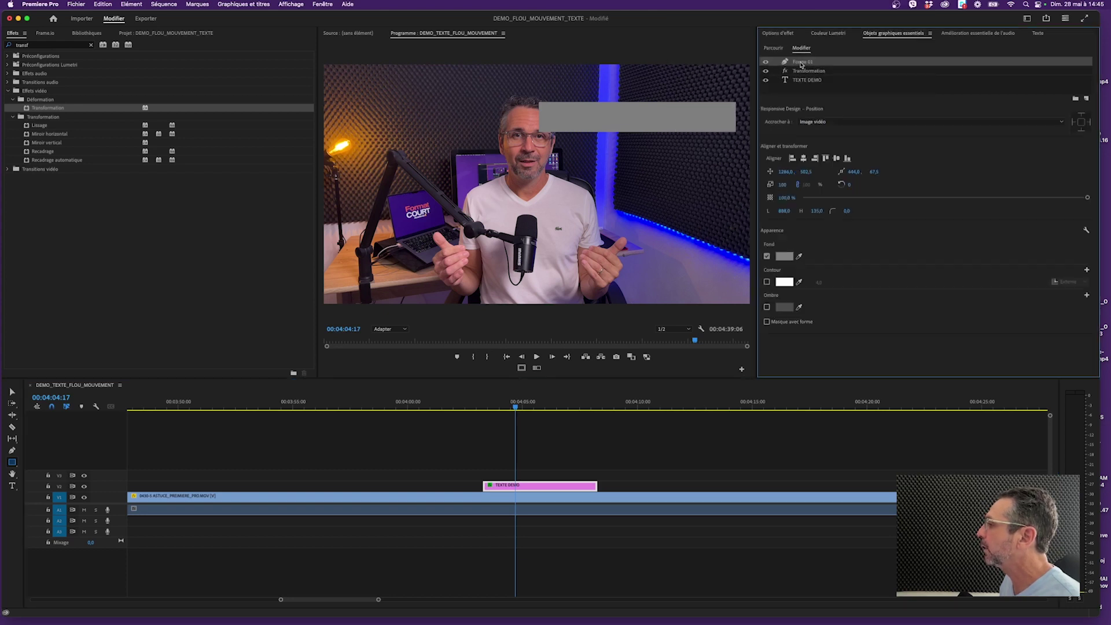
pyautogui.moveTo(804, 65); pyautogui.dragTo(804, 90)
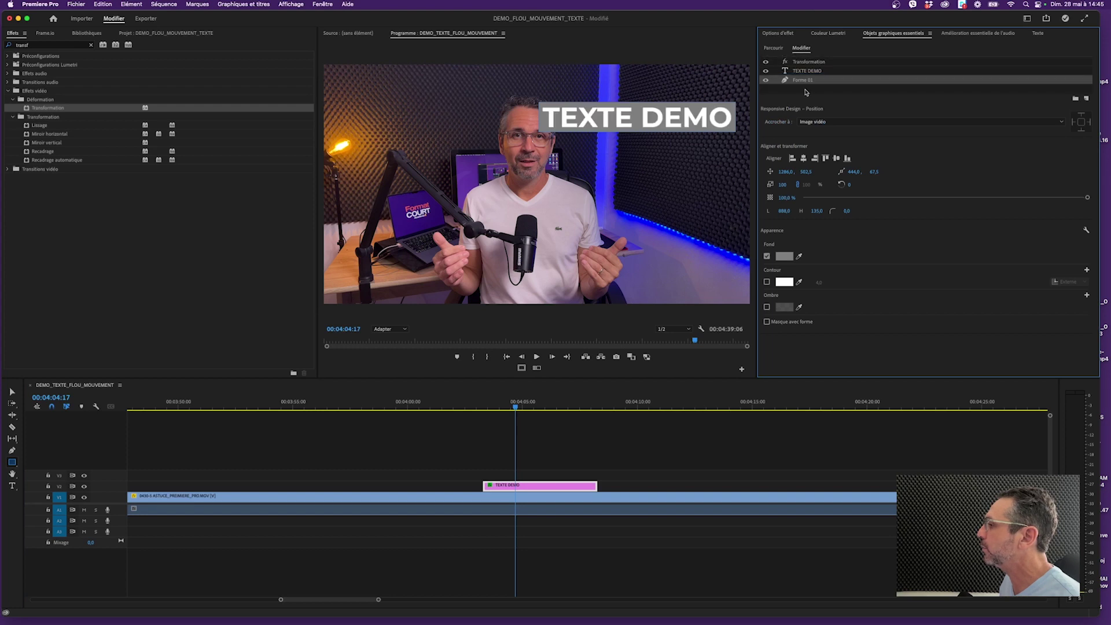
# Play the sequence from 00:04:02:24 to check the title and its background rectangle entering together
pyautogui.click(541, 445)
pyautogui.moveTo(515, 407); pyautogui.dragTo(475, 406)
pyautogui.press('space')
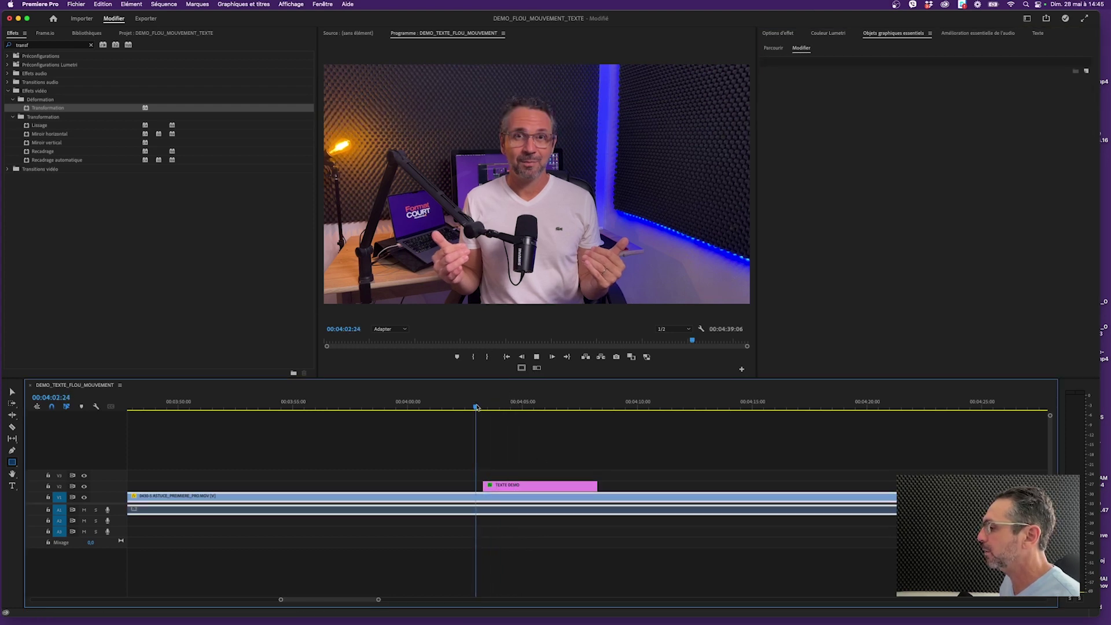
pyautogui.press('space')
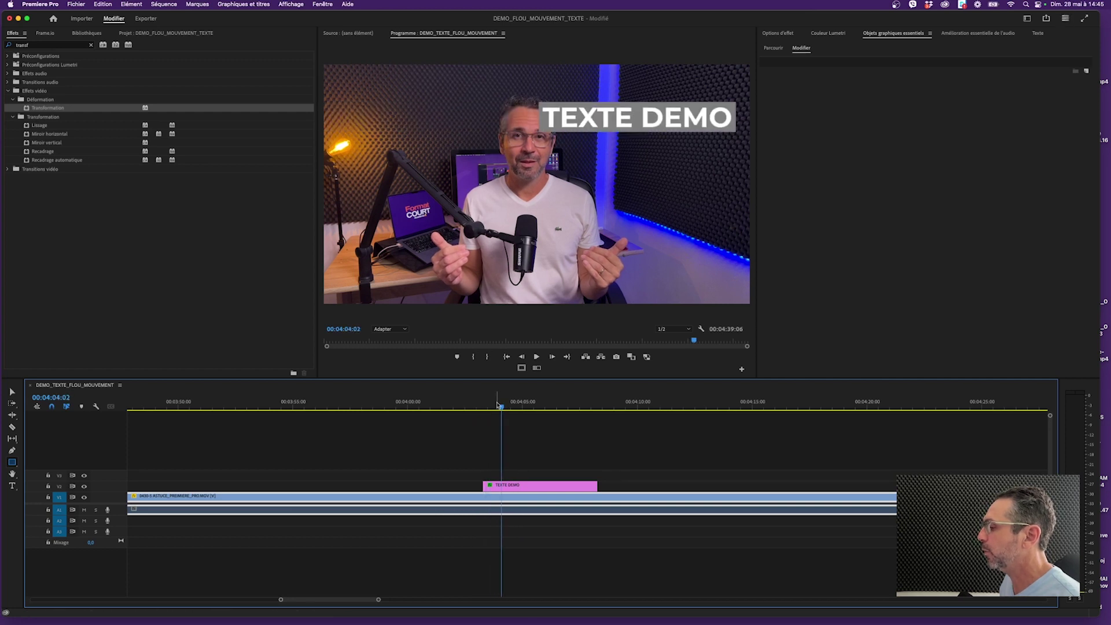
# Replay the entrance of the title and rectangle from just before the clip, stopping around 00:04:03:23
pyautogui.moveTo(501, 406); pyautogui.dragTo(493, 409)
pyautogui.press('space')
pyautogui.press('space')
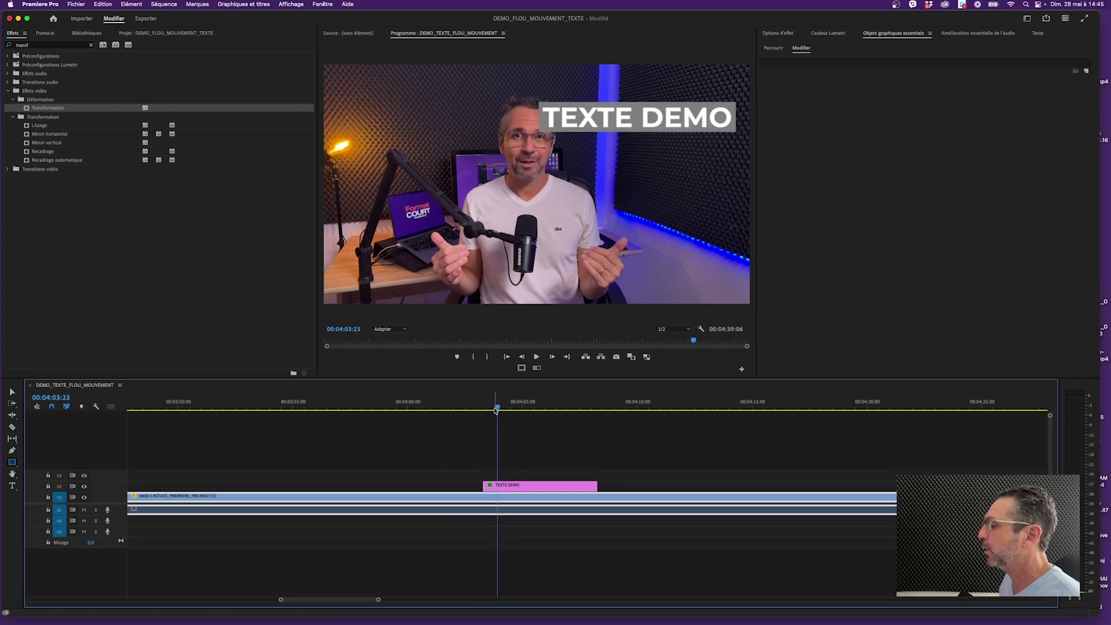
# Pin the Forme 01 rectangle to the TEXTE DEMO text layer on all four sides so it resizes with the title
pyautogui.click(533, 487)
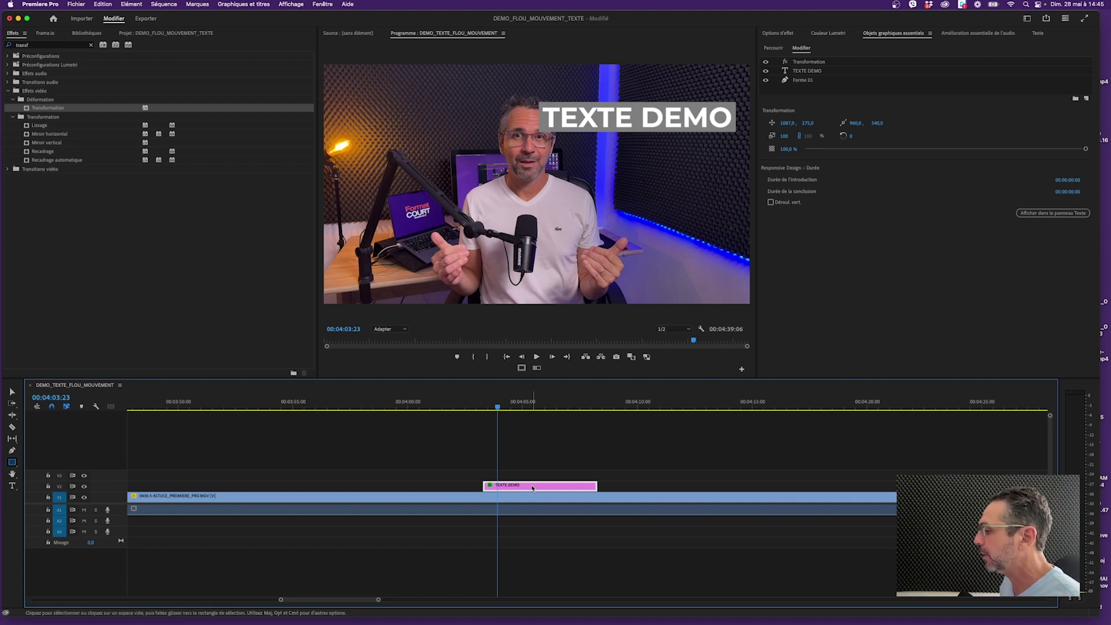
pyautogui.click(801, 81)
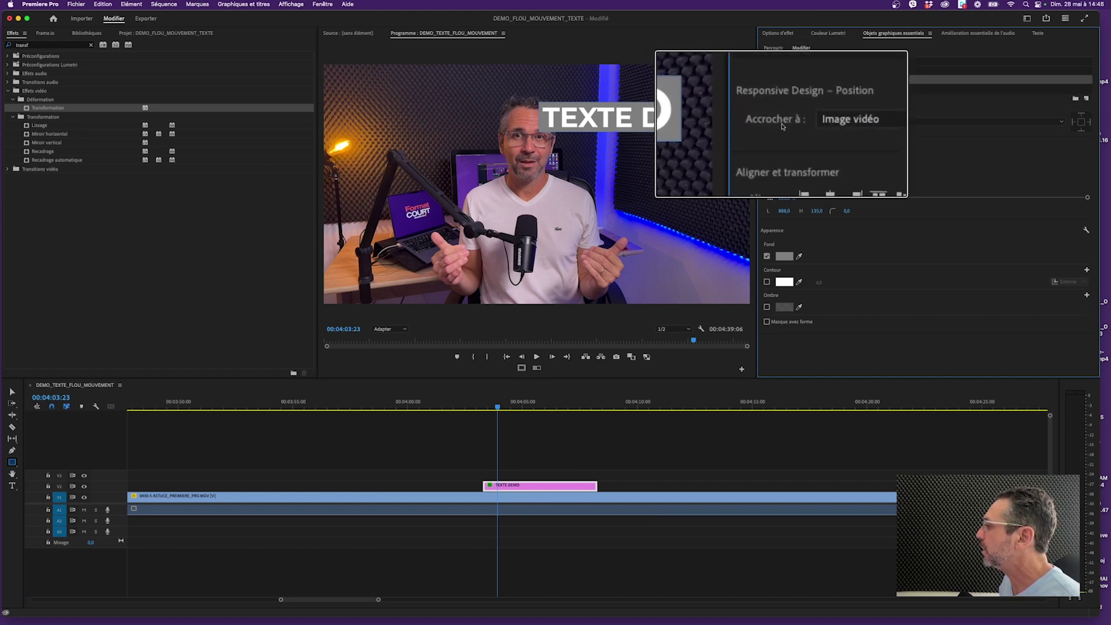
pyautogui.click(827, 123)
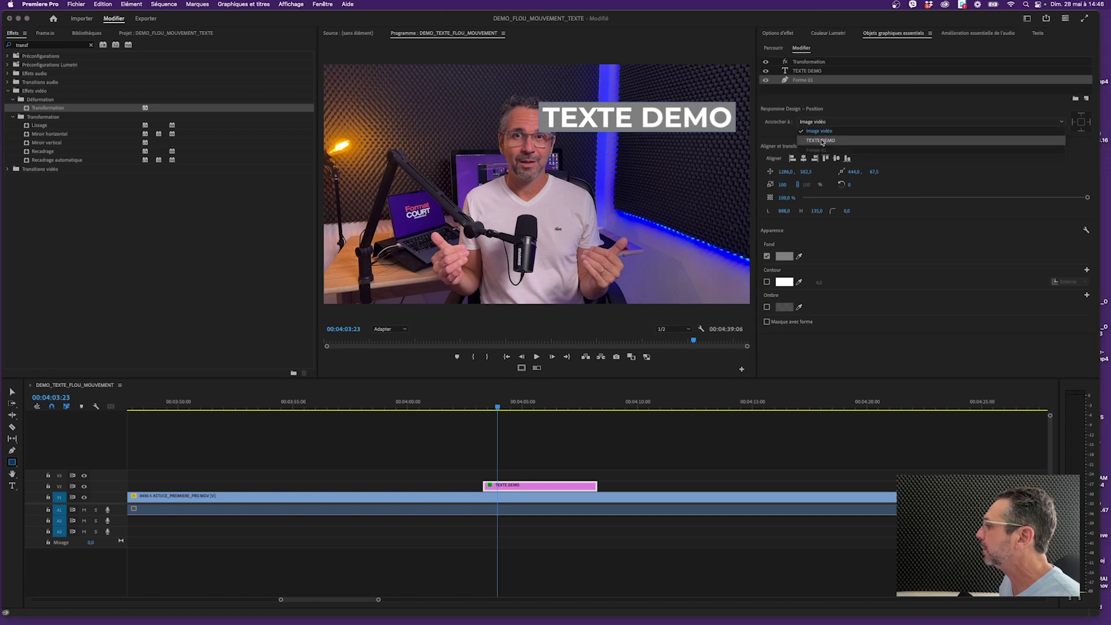
pyautogui.click(822, 143)
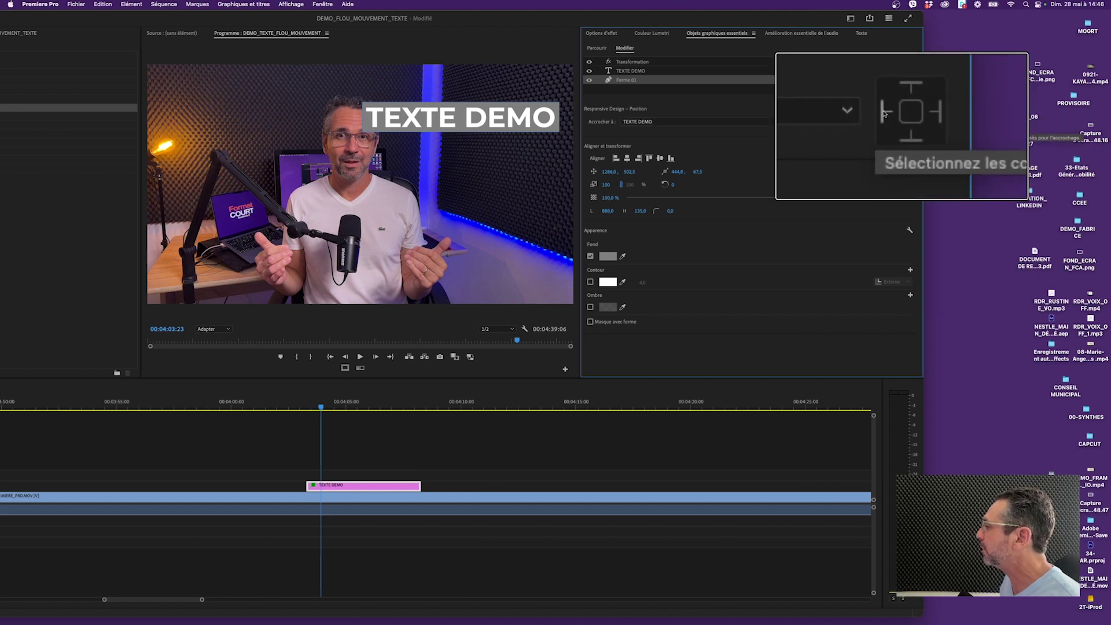
pyautogui.click(883, 113)
pyautogui.click(911, 85)
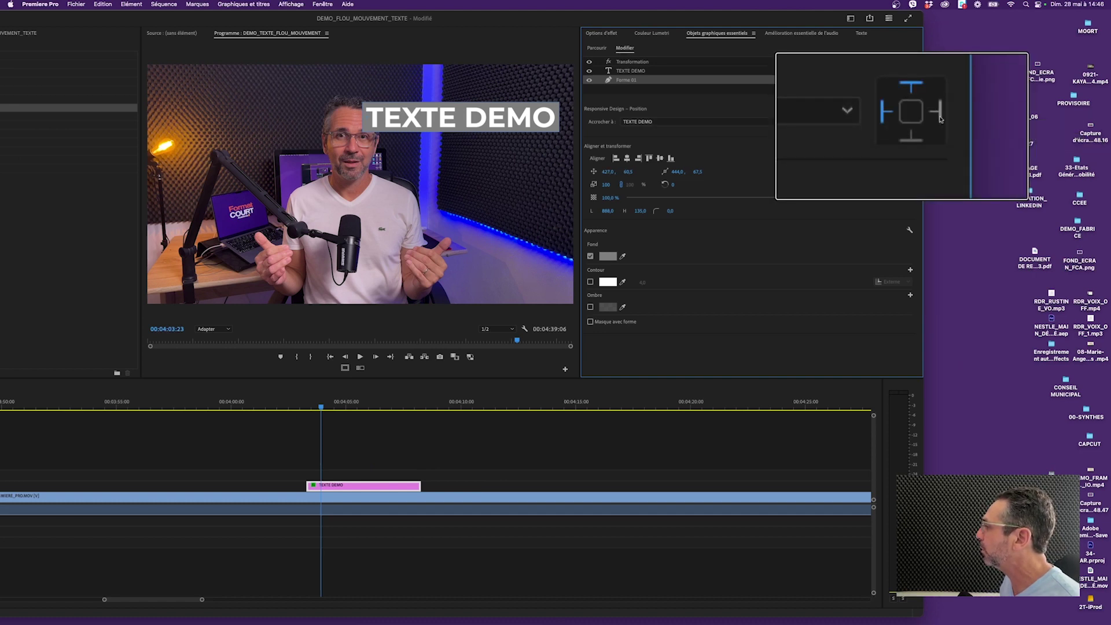
pyautogui.click(911, 140)
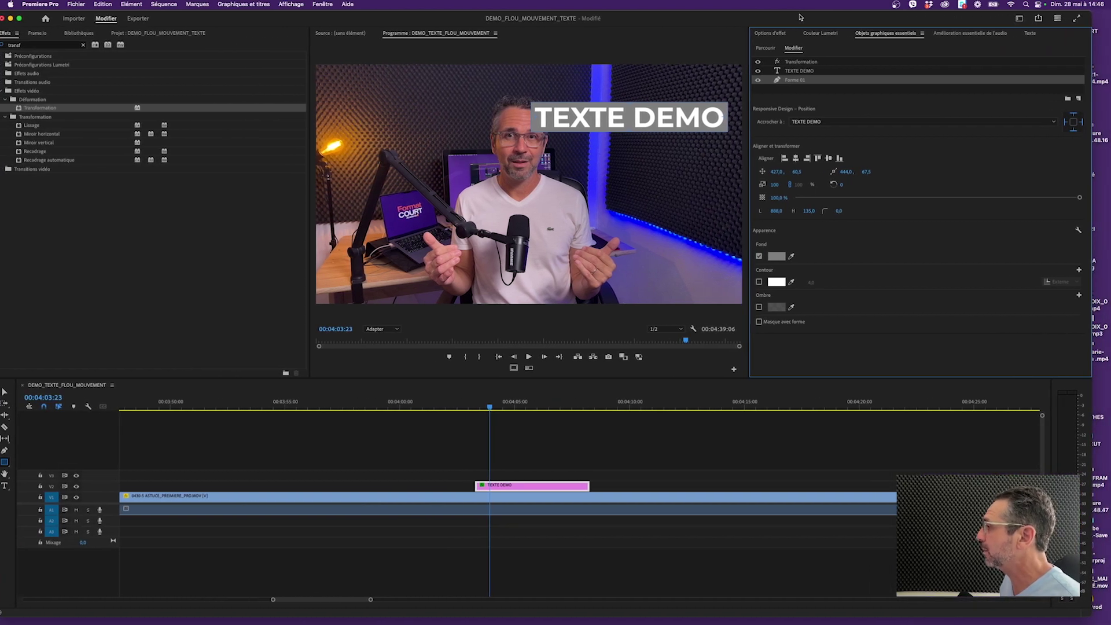
pyautogui.click(615, 457)
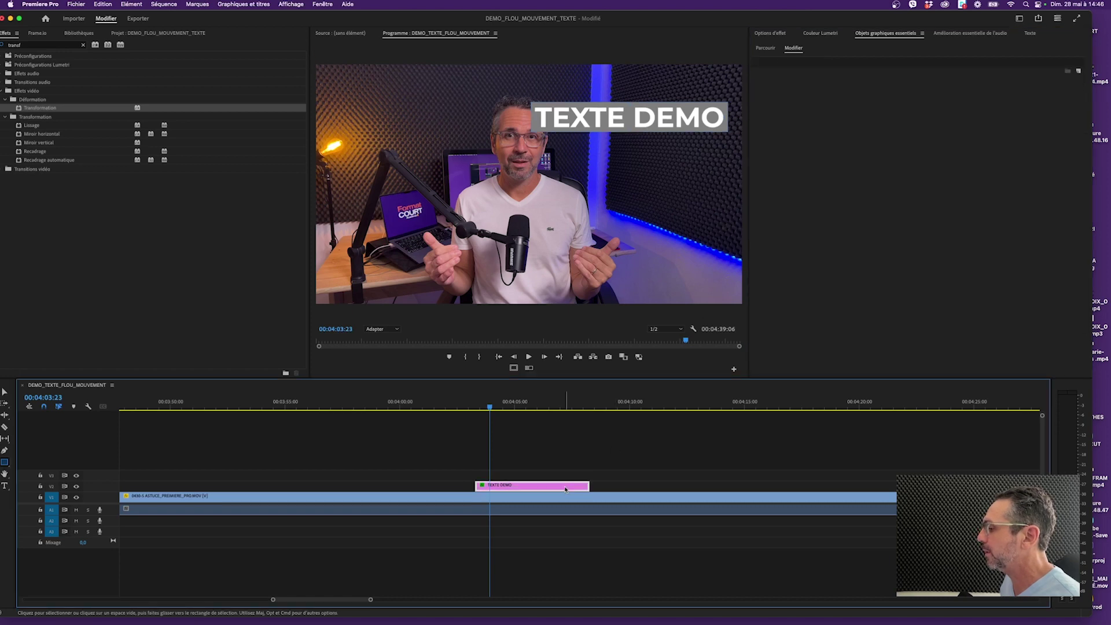
# Replace the title text with COURT to test whether the pinned rectangle adapts to a shorter word
pyautogui.click(565, 489)
pyautogui.click(804, 71)
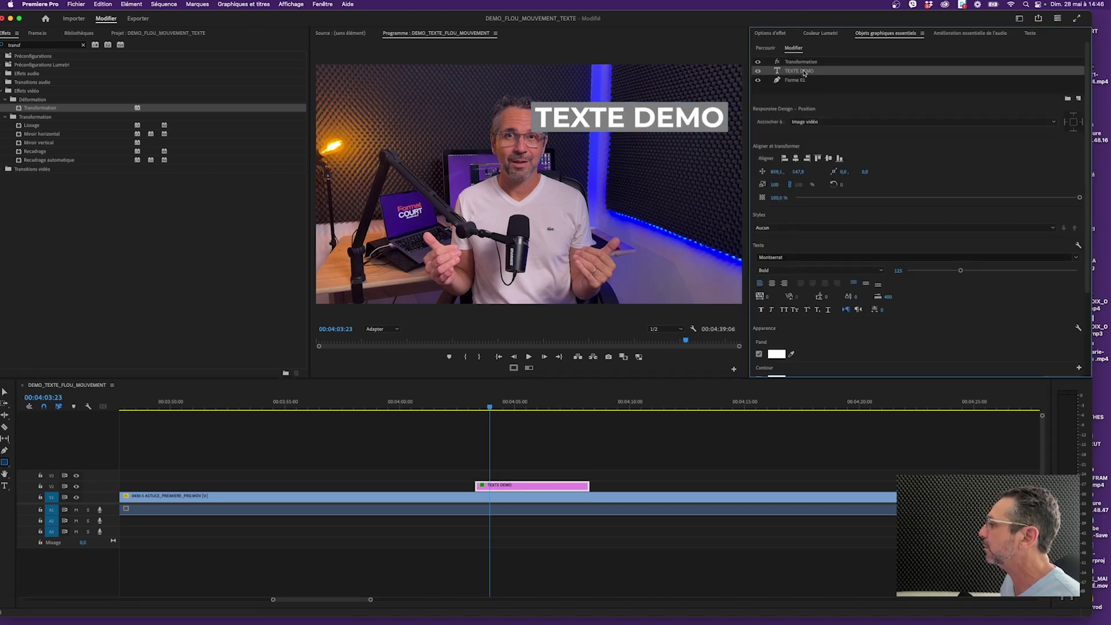
pyautogui.click(628, 118)
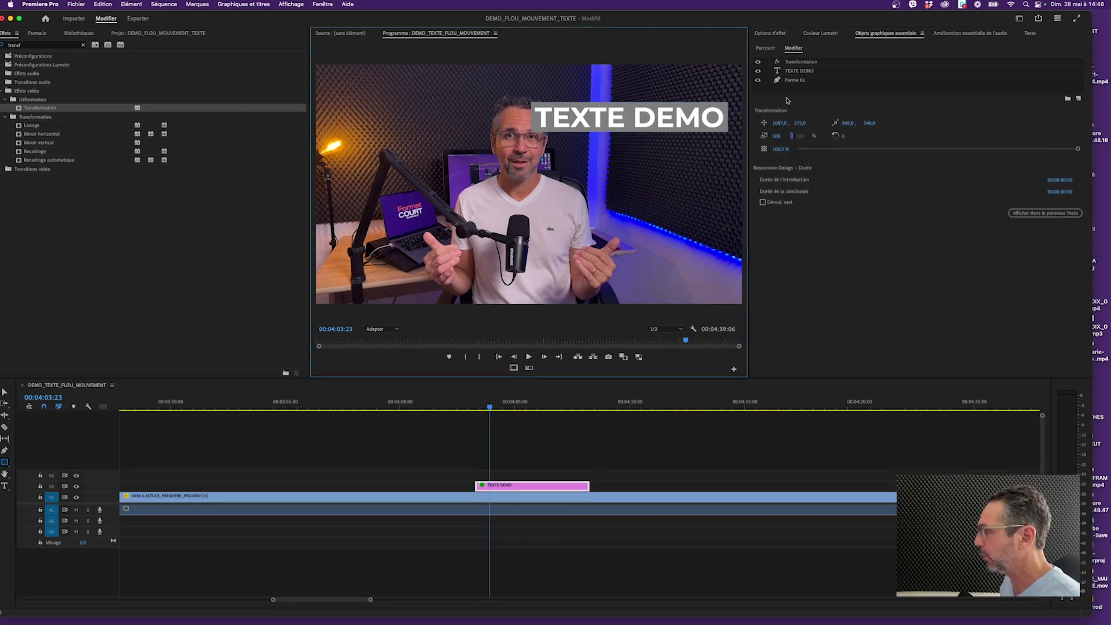
pyautogui.click(801, 72)
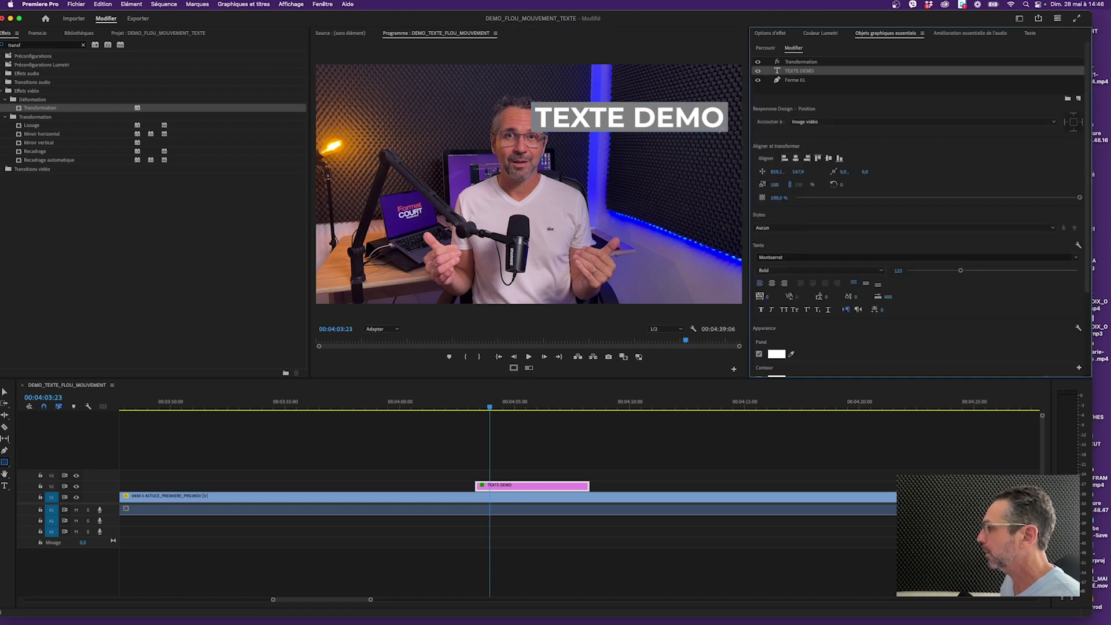
pyautogui.doubleClick(680, 118)
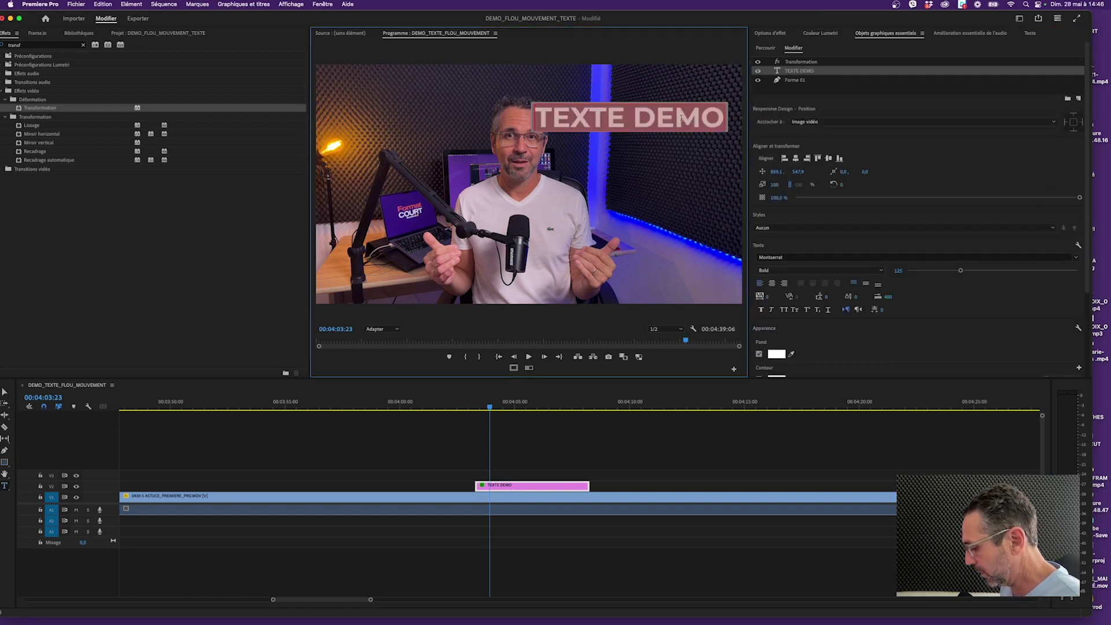
pyautogui.write('COURT')
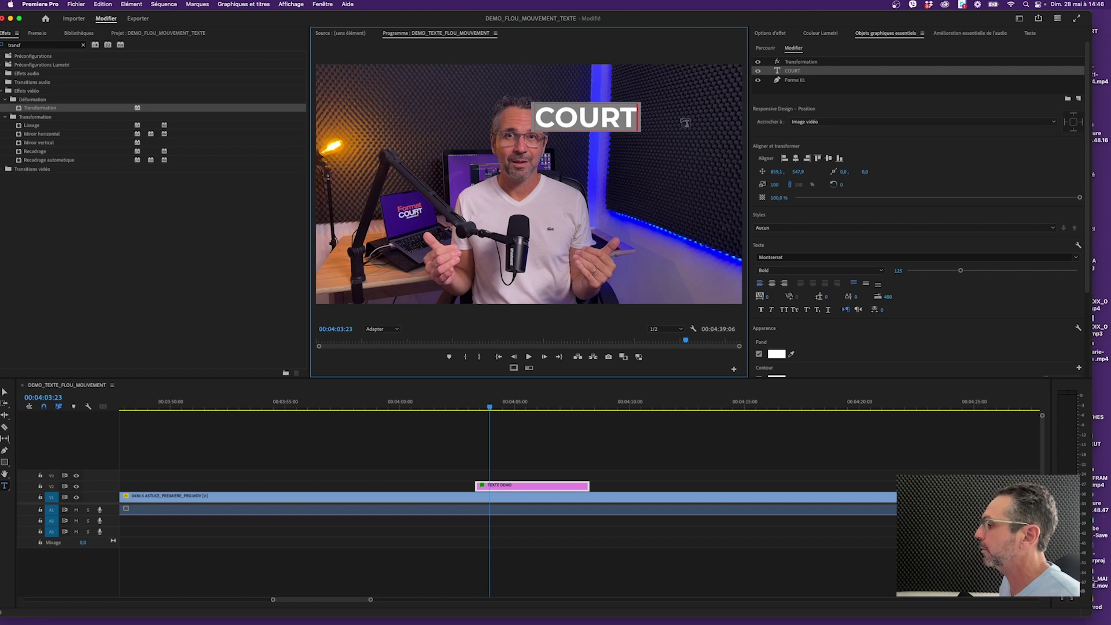
# Scrub back to the start of the title clip and play the entrance with the COURT text
pyautogui.click(498, 407)
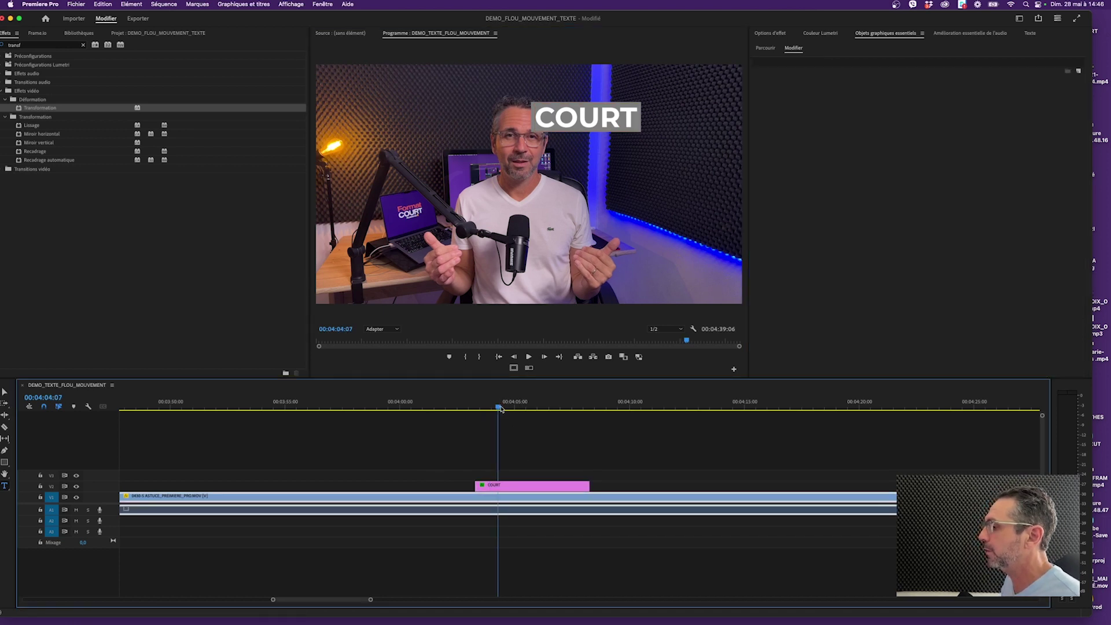
pyautogui.moveTo(501, 409); pyautogui.dragTo(476, 409)
pyautogui.press('space')
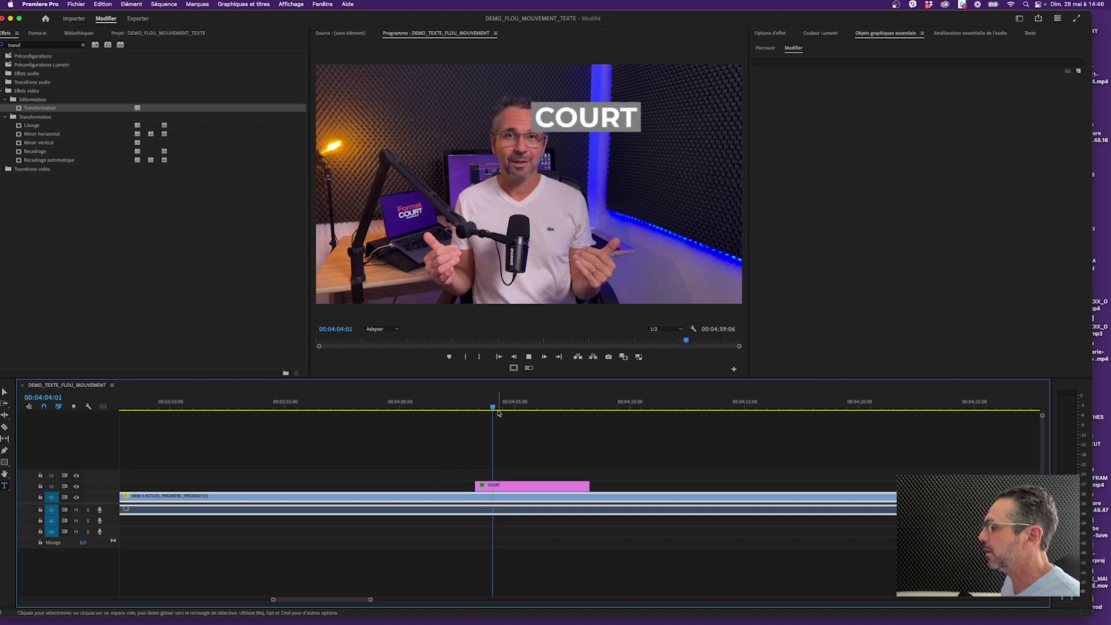
pyautogui.press('space')
# Change the title text in the graphic clip back to TEXTE DEMO
pyautogui.click(520, 489)
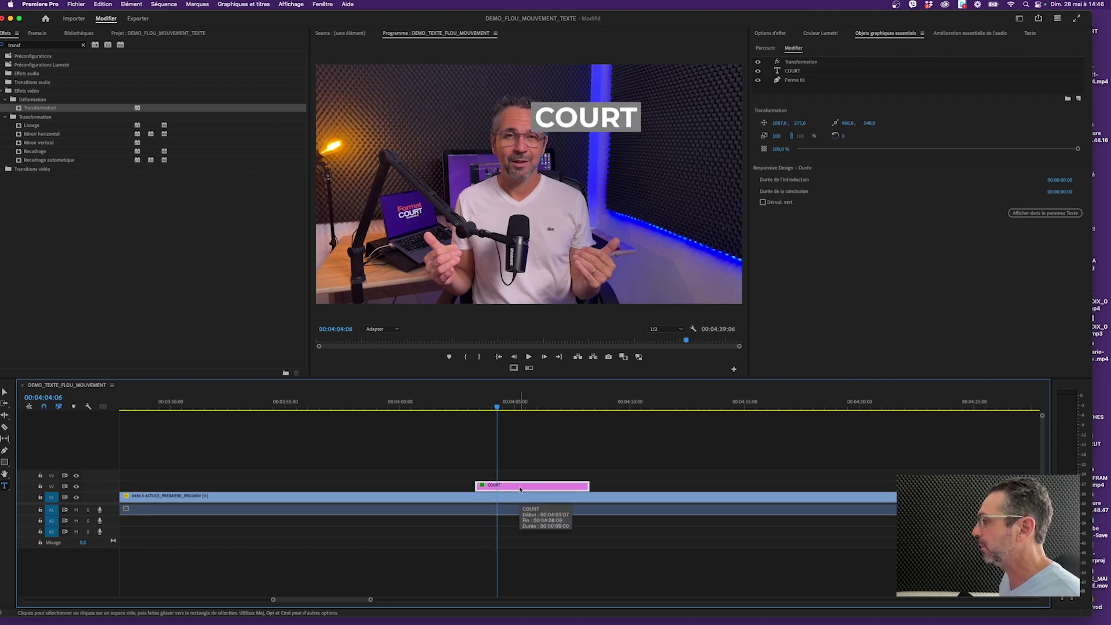
pyautogui.click(789, 72)
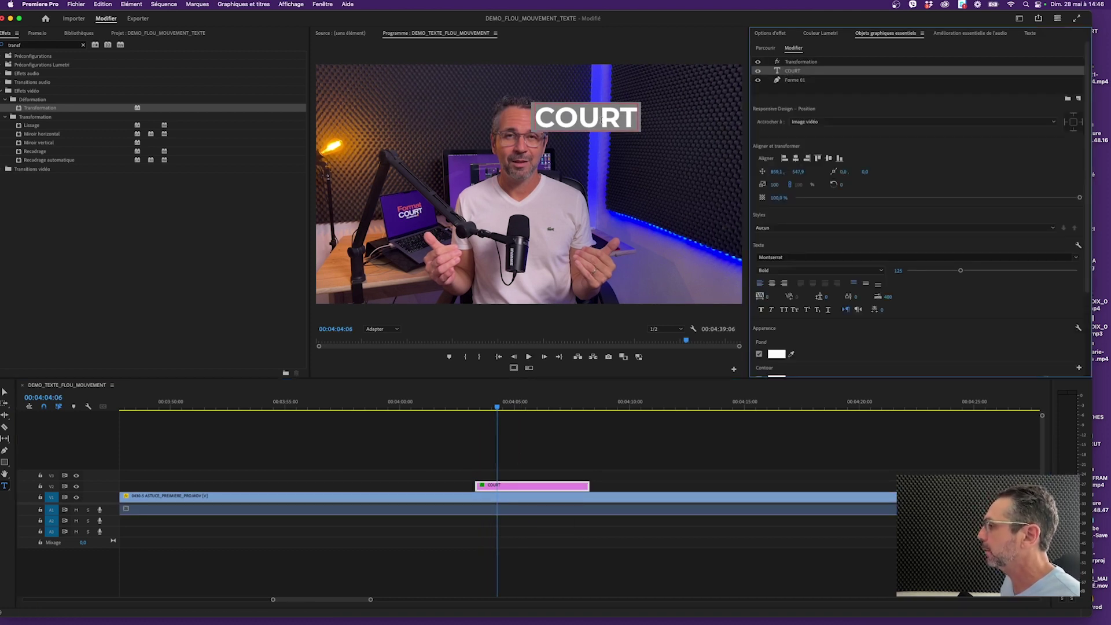
pyautogui.click(600, 119)
pyautogui.write('TEX')
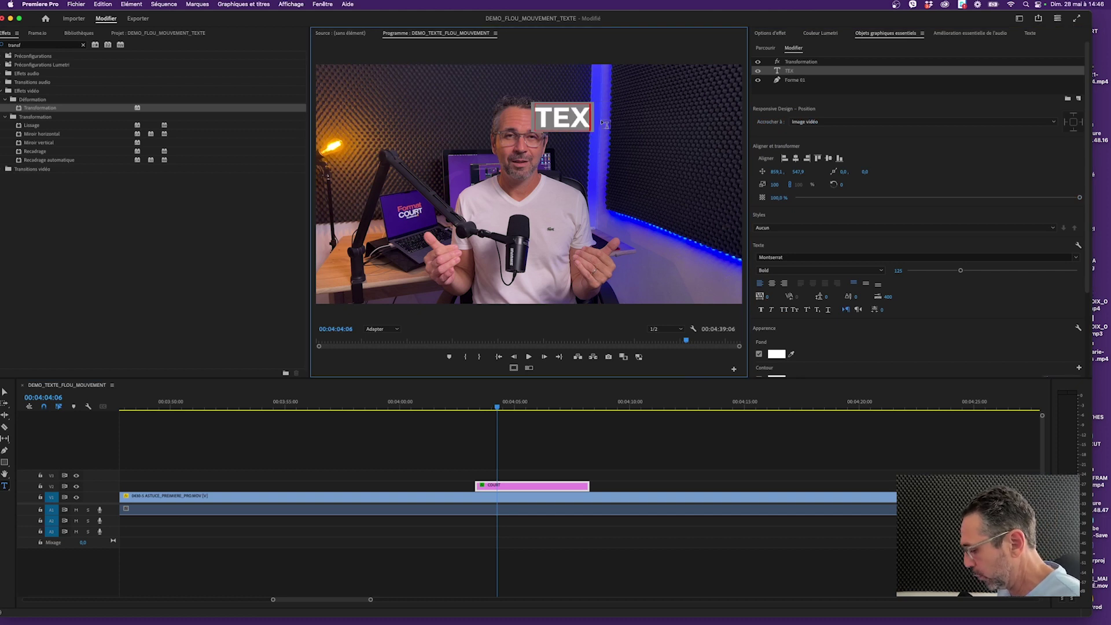
pyautogui.write('TE DEMO')
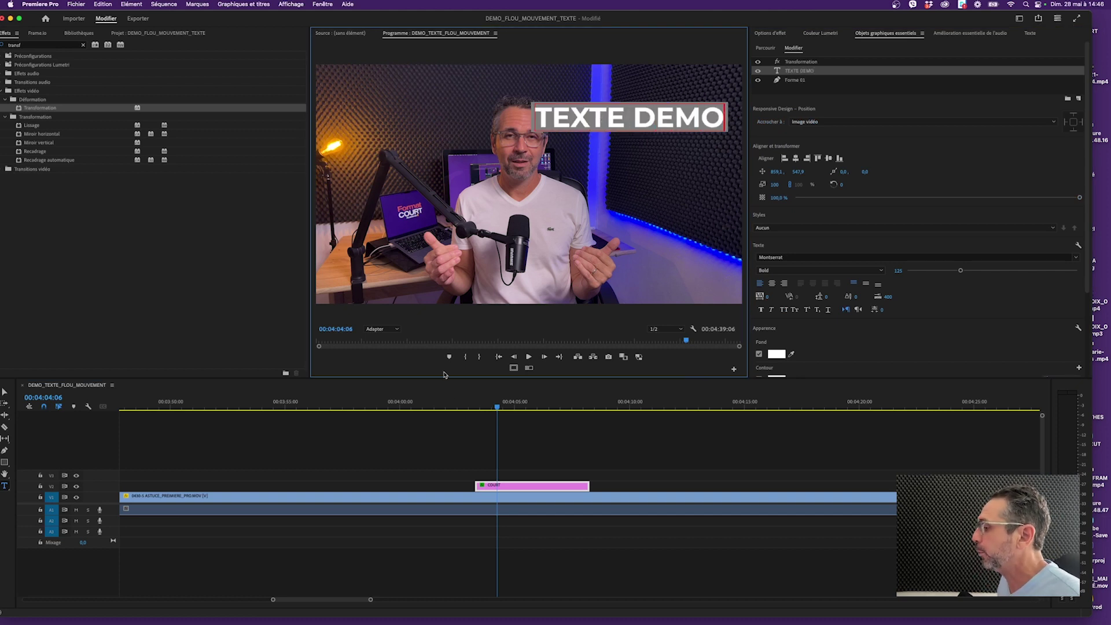
pyautogui.click(521, 440)
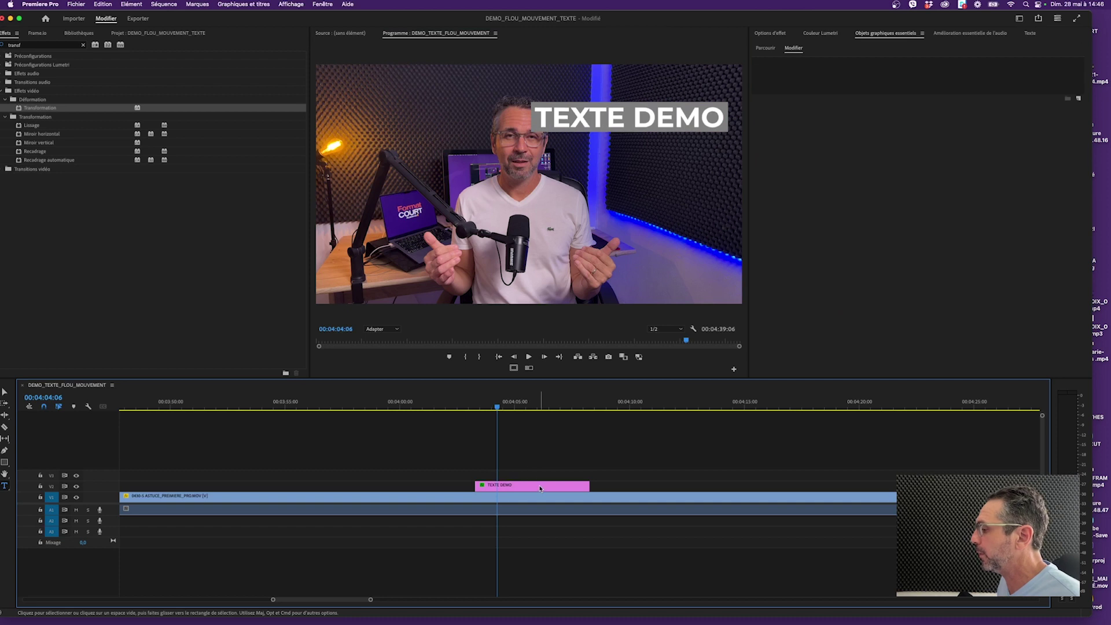
# Set the fill of the Forme 01 rectangle to red, previewing the title at 00:04:06:11
pyautogui.click(547, 407)
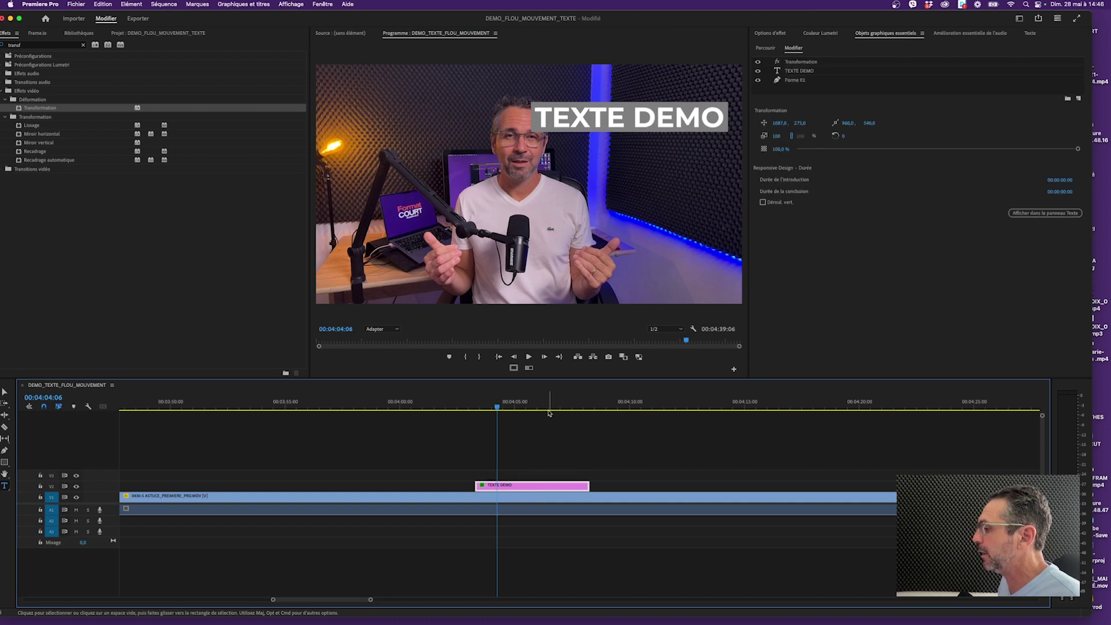
pyautogui.click(796, 80)
pyautogui.click(776, 256)
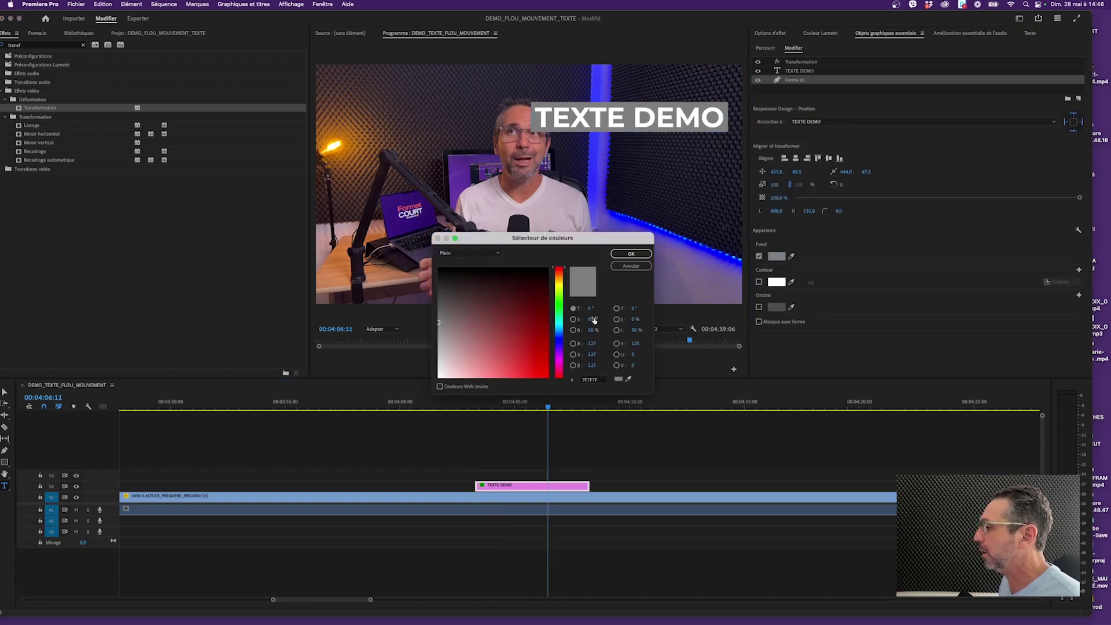
pyautogui.moveTo(528, 335); pyautogui.dragTo(571, 418)
pyautogui.click(633, 254)
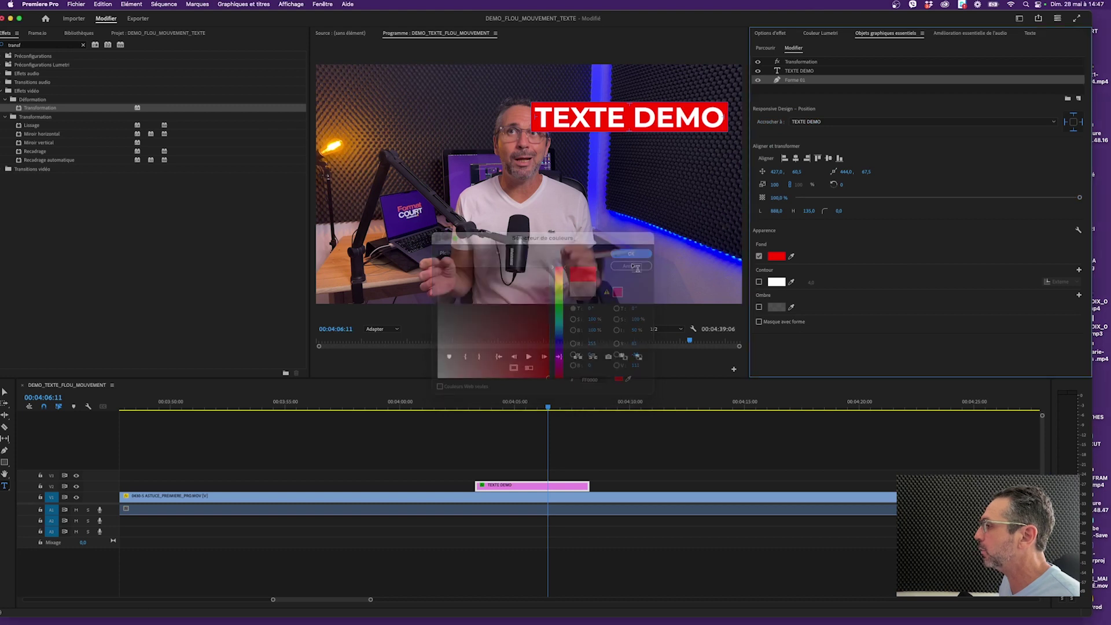
pyautogui.click(548, 409)
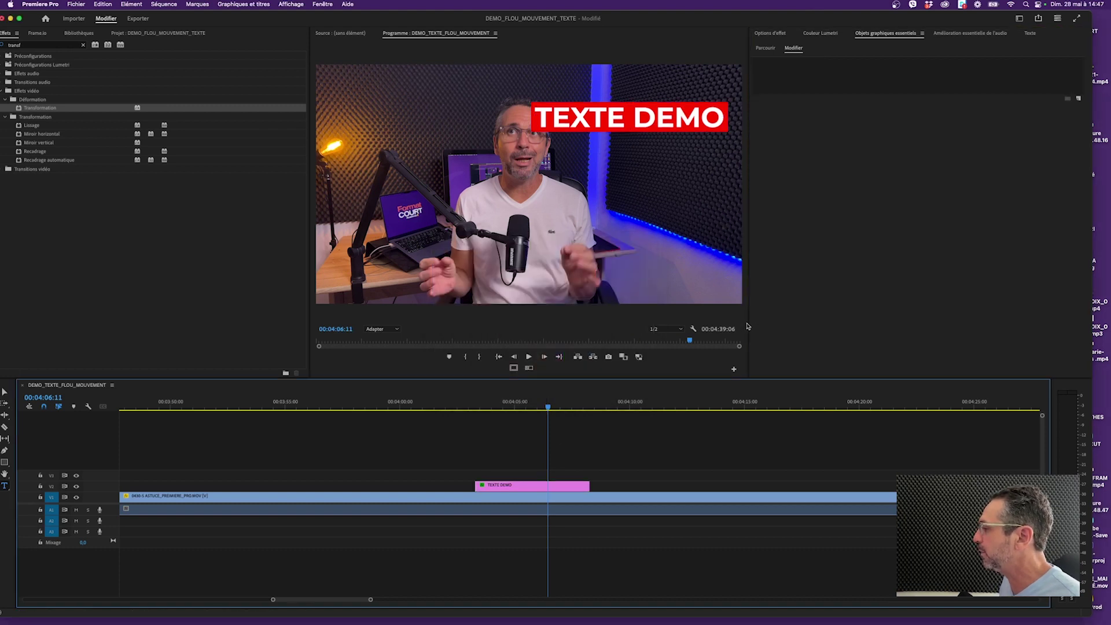
# Enlarge the program monitor and check the blurred red title entrance at 00:04:03:17 and its settled position at 00:04:04:08
pyautogui.moveTo(748, 324); pyautogui.dragTo(793, 323)
pyautogui.click(515, 408)
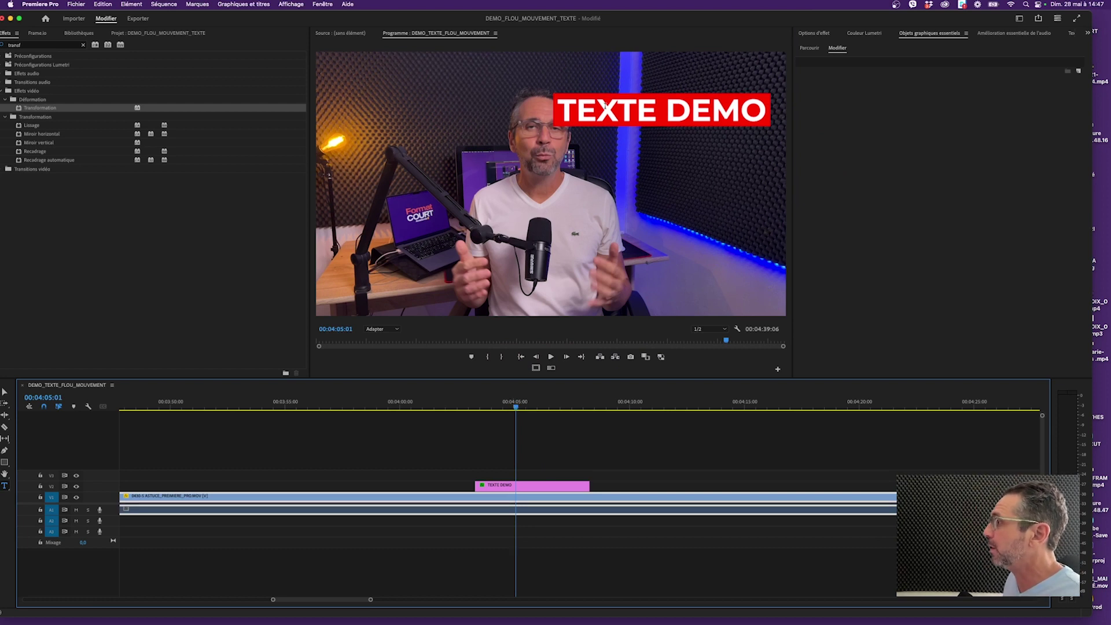
pyautogui.moveTo(492, 409); pyautogui.dragTo(486, 409)
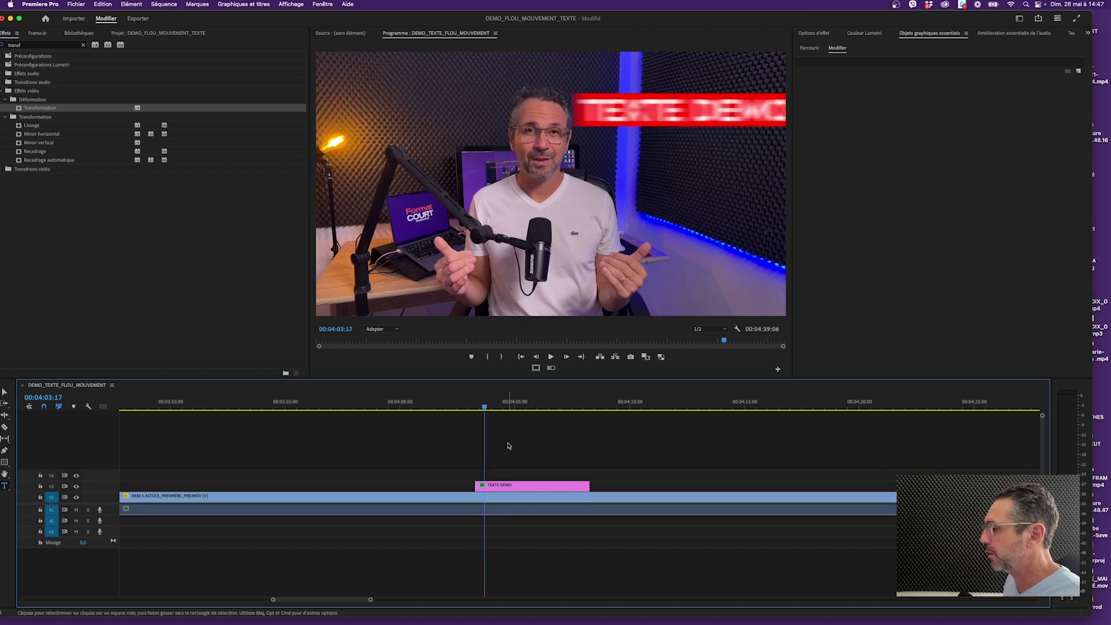
pyautogui.click(498, 407)
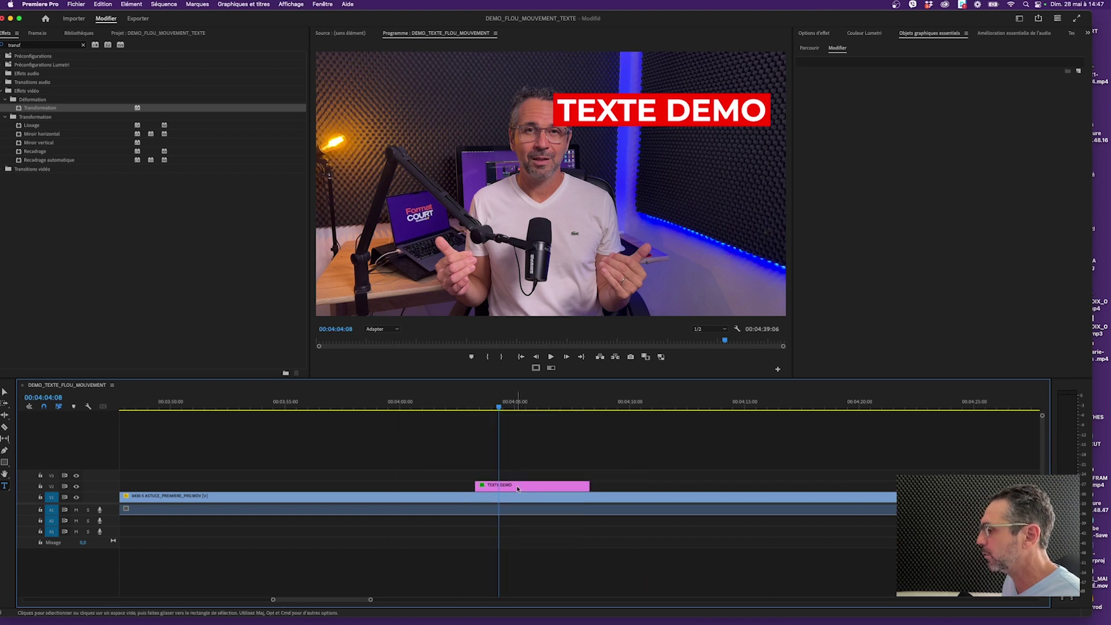
# Export the TEXTE DEMO clip as a motion graphics template named TEXTE_FLOU, with Disque local as destination and the project folder as its location
pyautogui.rightClick(517, 489)
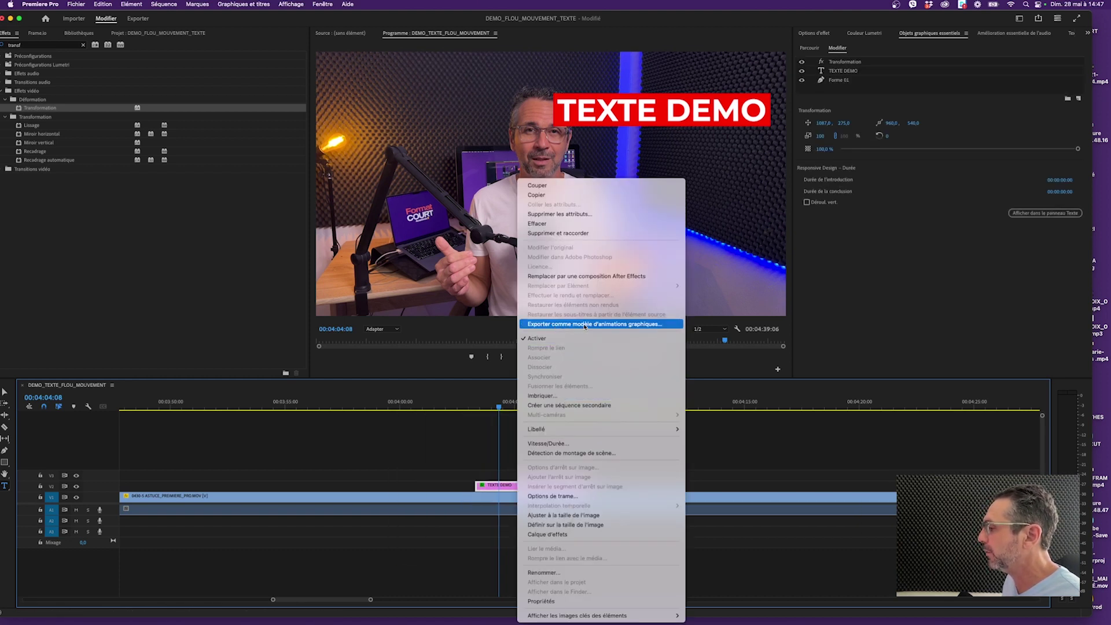
pyautogui.click(584, 325)
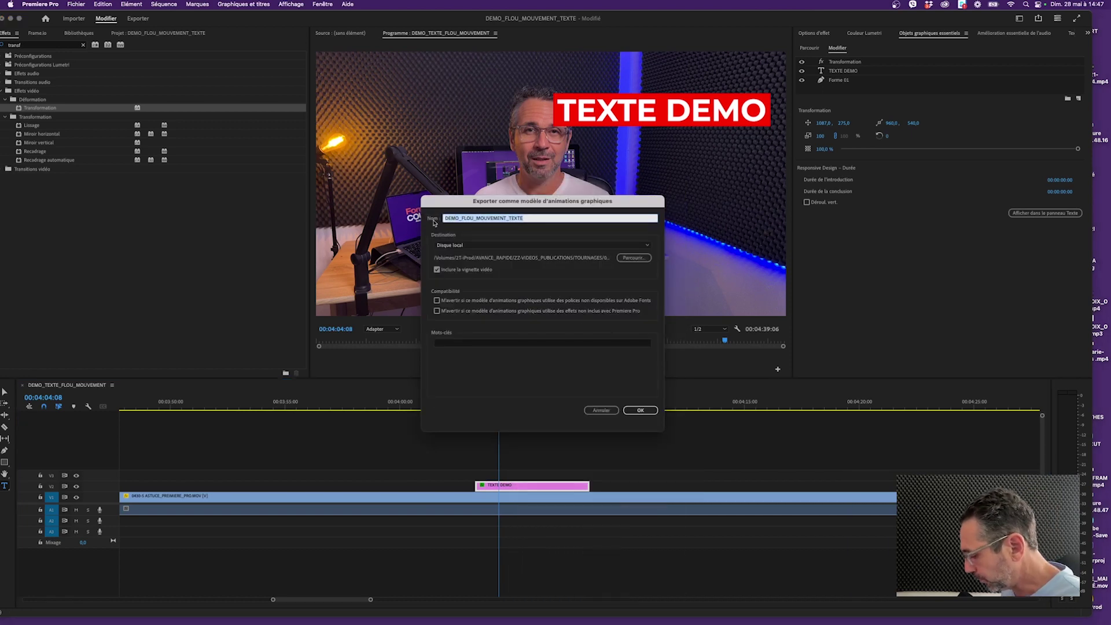
pyautogui.write('TEXTE_FLOU')
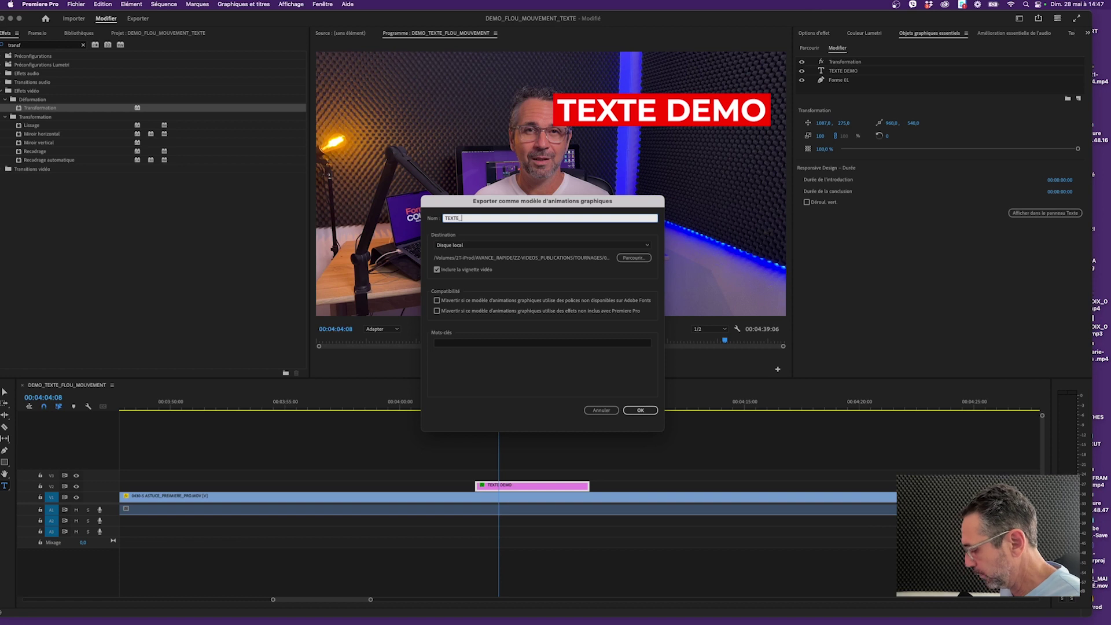
pyautogui.click(467, 254)
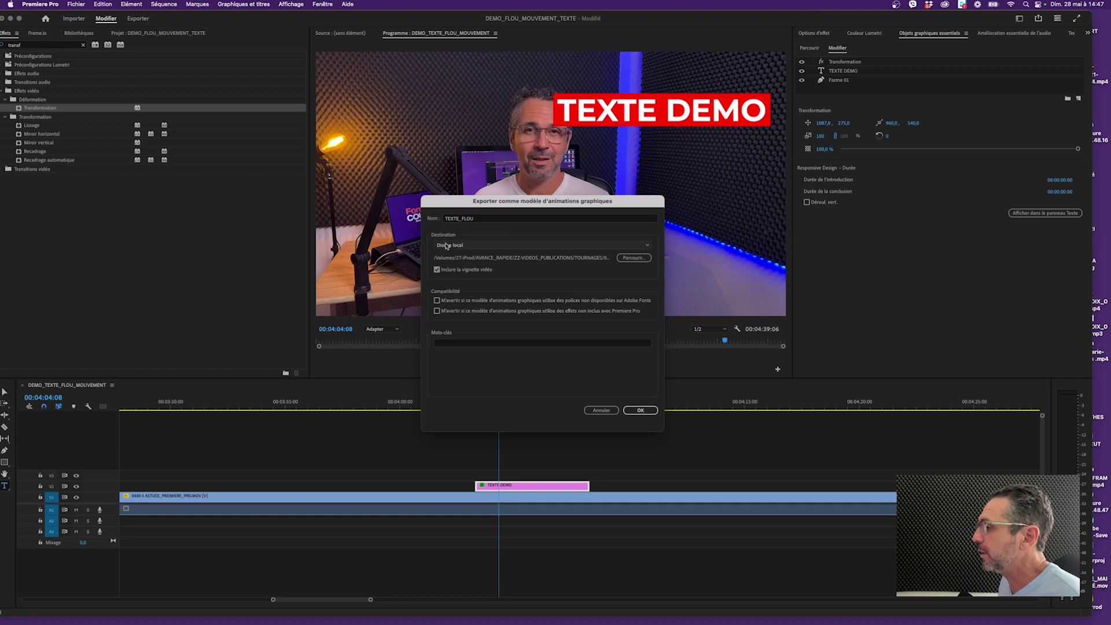
pyautogui.click(457, 247)
pyautogui.click(452, 263)
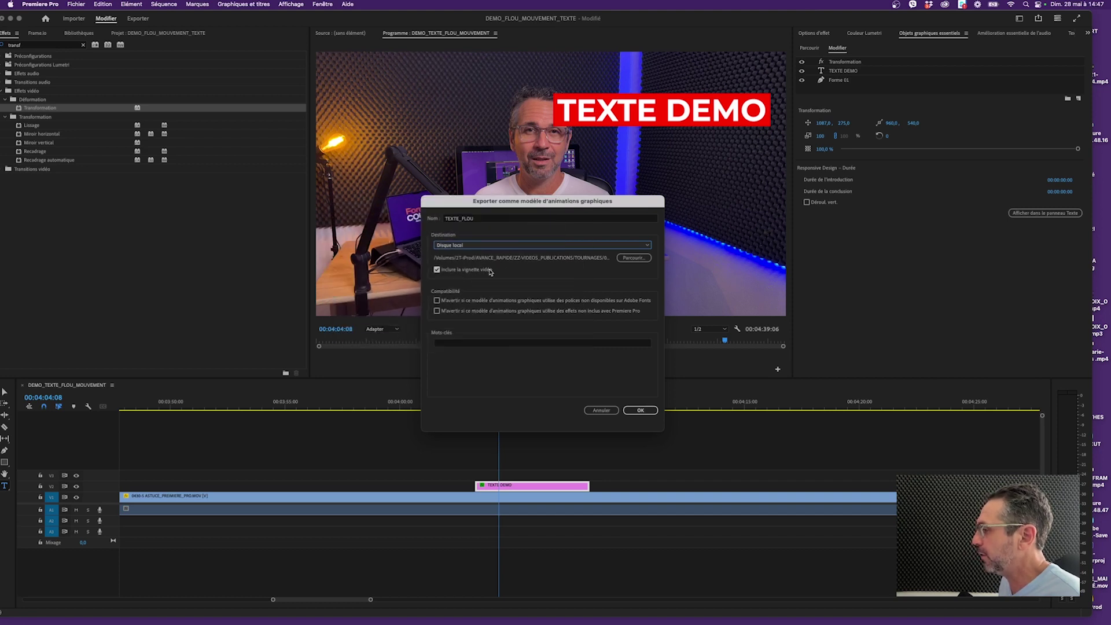
pyautogui.click(636, 259)
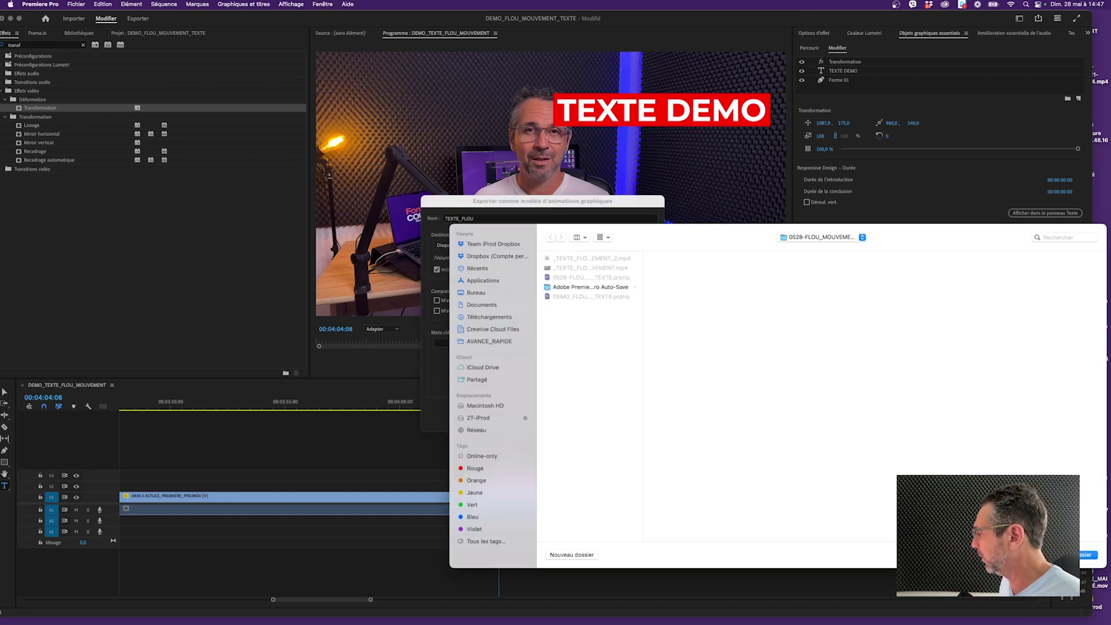
pyautogui.click(1073, 554)
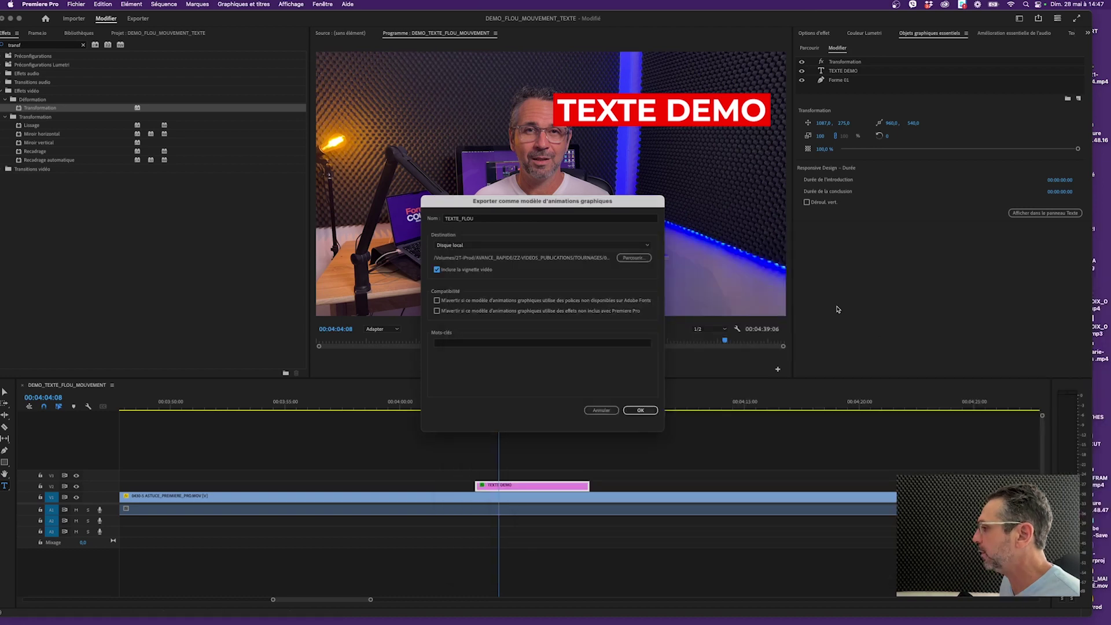
pyautogui.click(643, 410)
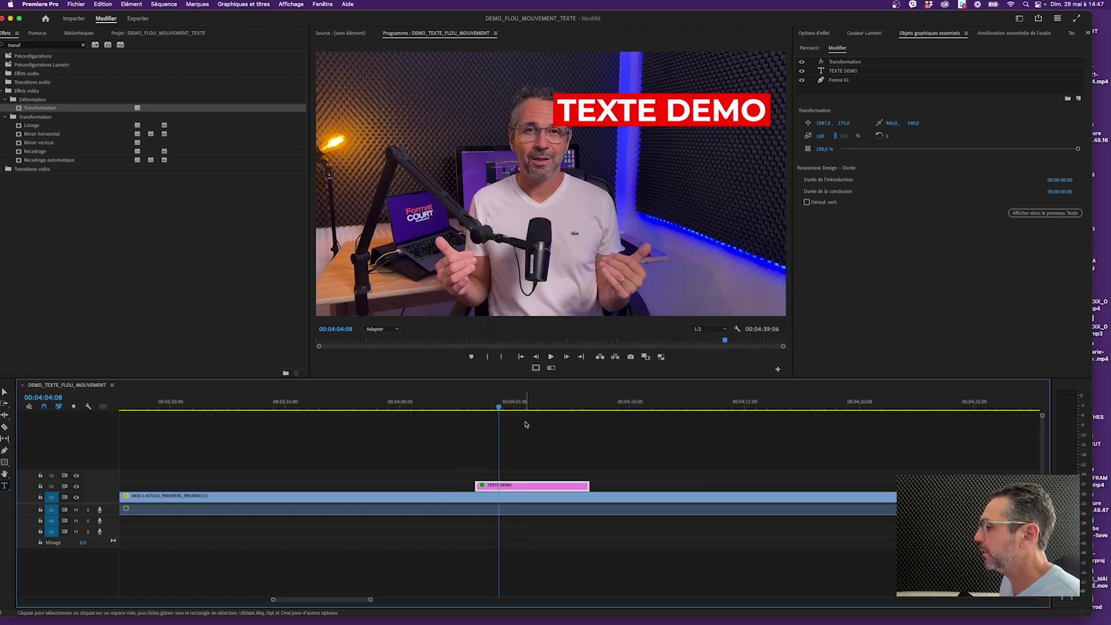
# Delete the TEXTE DEMO graphic clip from track V2 in the timeline
pyautogui.click(481, 405)
pyautogui.click(507, 437)
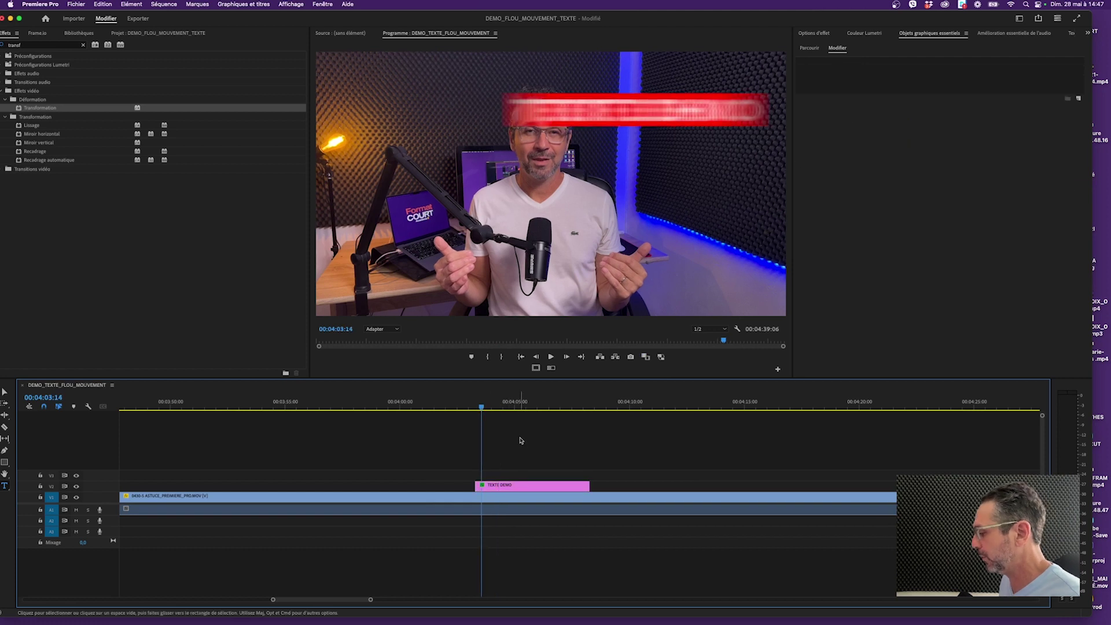
pyautogui.click(520, 486)
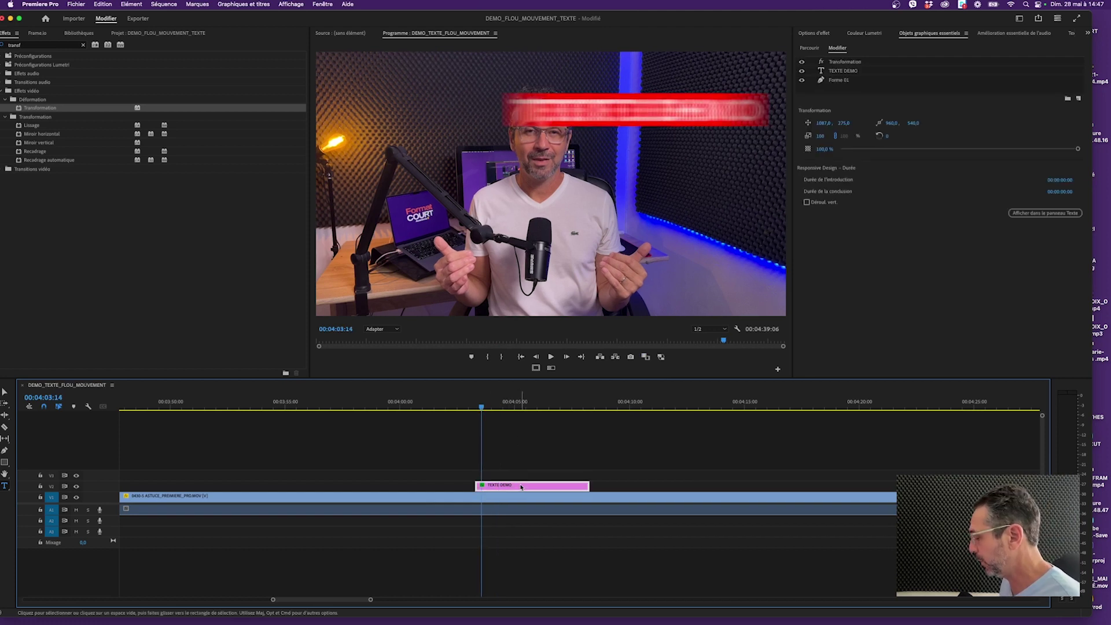
pyautogui.press('Delete')
pyautogui.scroll(-3, 514, 451)
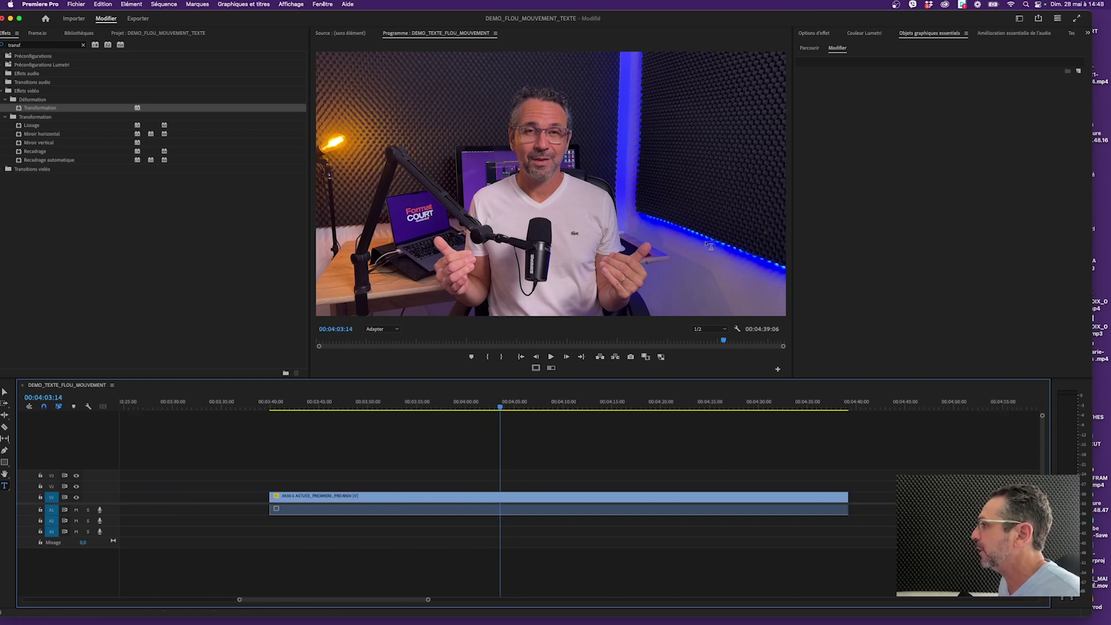
# Install the TEXTE_FLOU.mogrt template from the project folder into the Essential Graphics template library
pyautogui.click(926, 34)
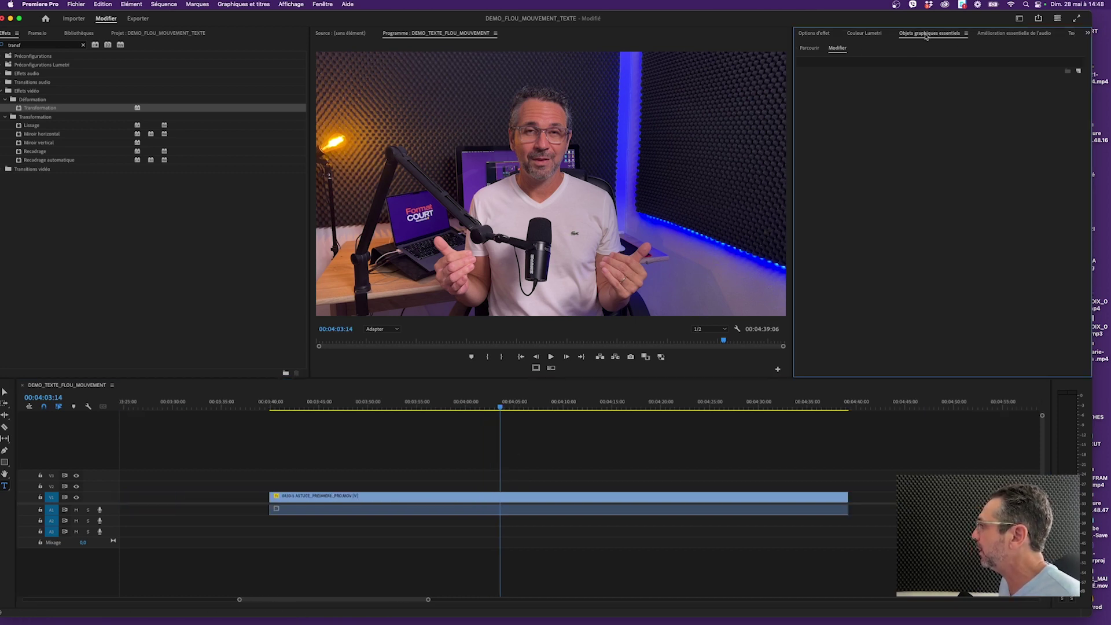
pyautogui.click(810, 49)
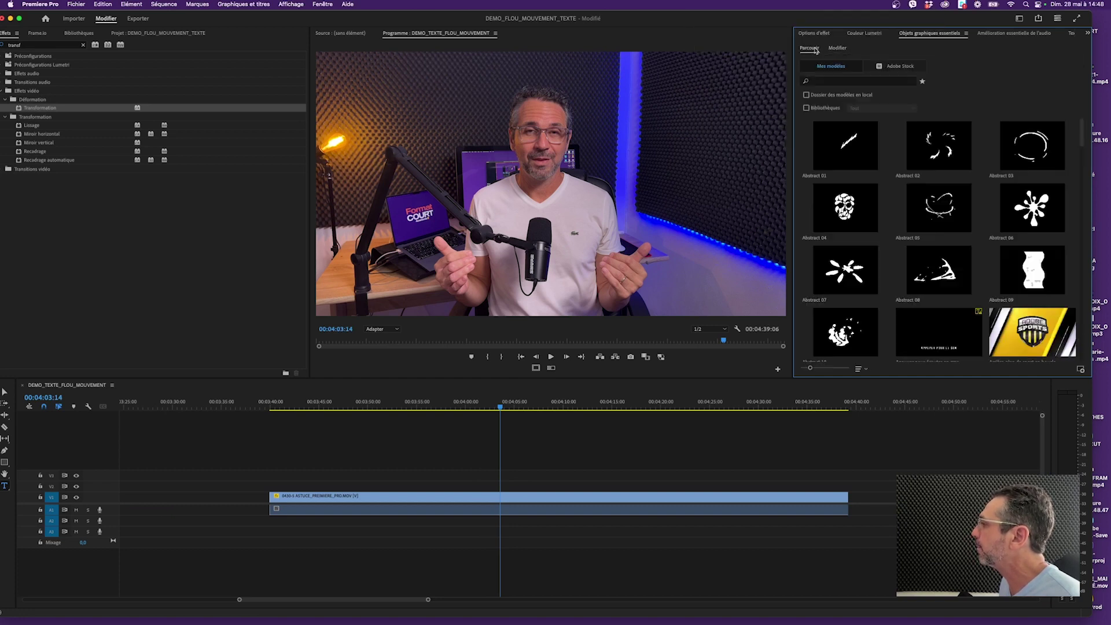
pyautogui.click(1079, 370)
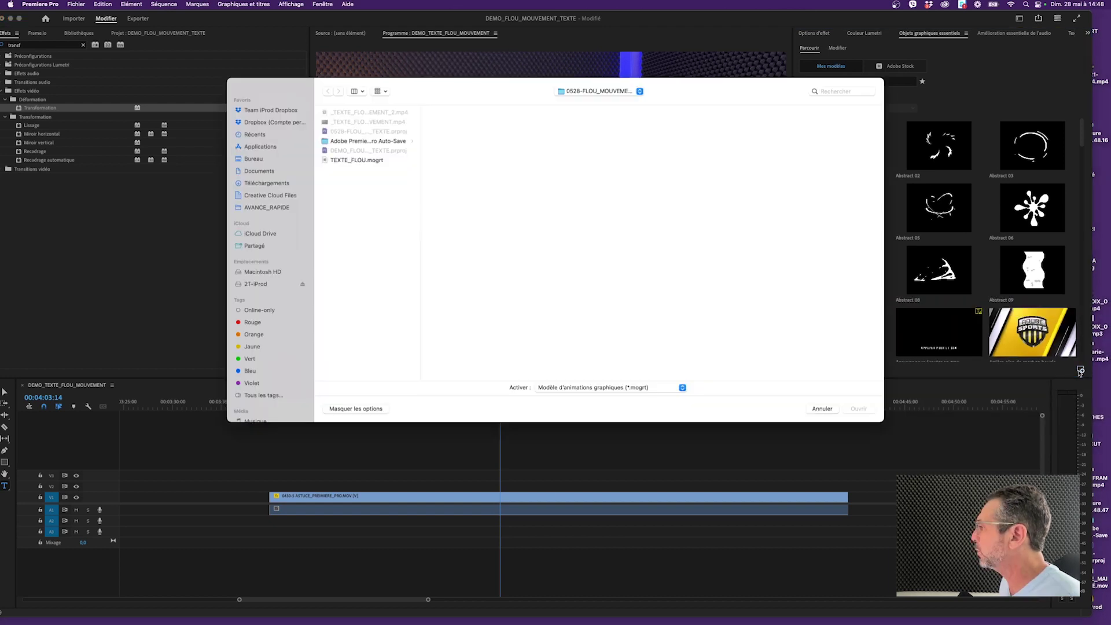
pyautogui.click(336, 161)
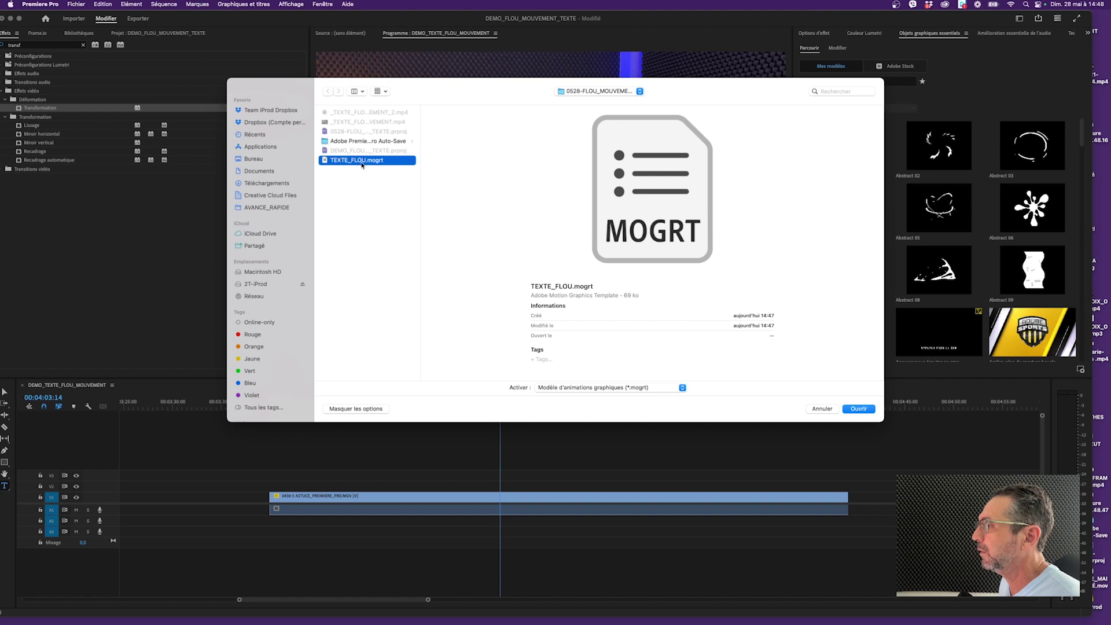
pyautogui.click(858, 409)
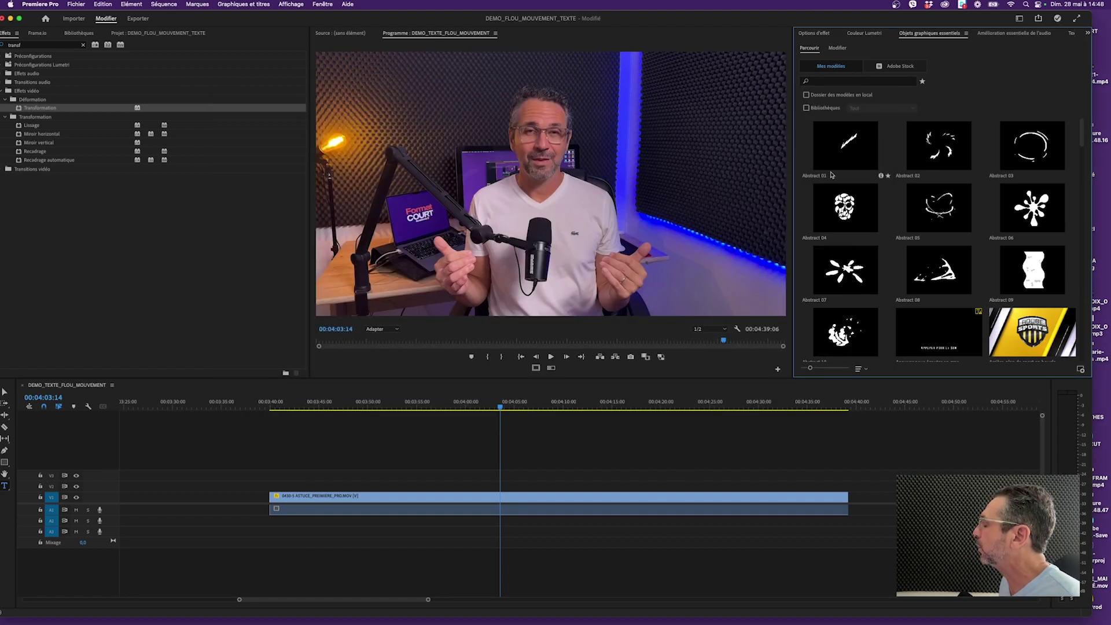
# Search the graphics templates for texte_flou and place the TEXTE_FLOU template on track V2 above the video, starting shortly before 00:04:03
pyautogui.click(835, 84)
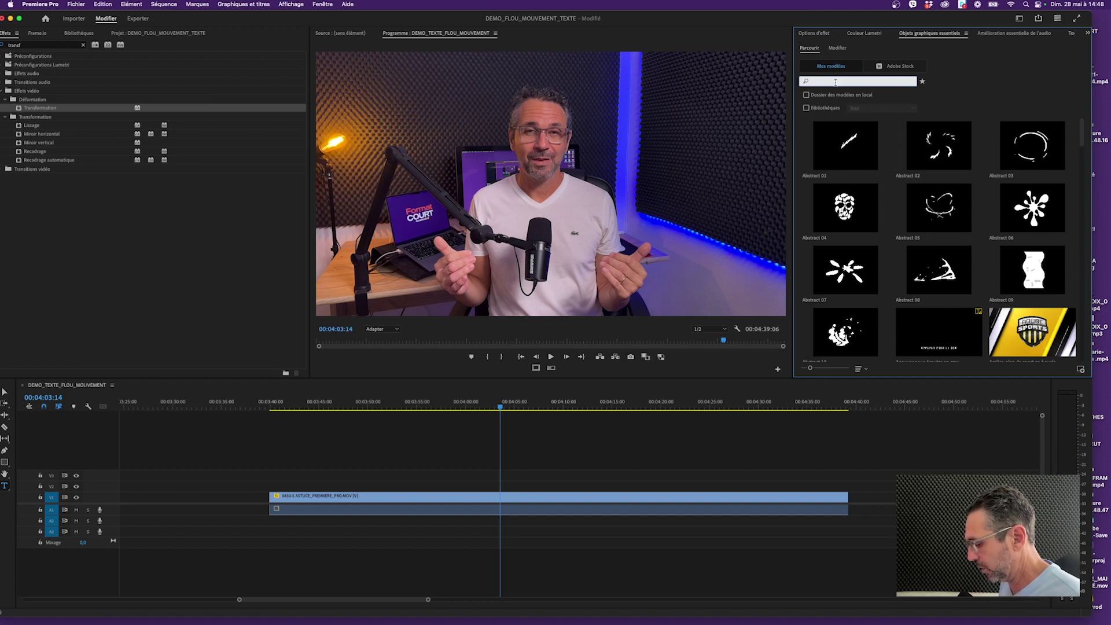
pyautogui.write('text')
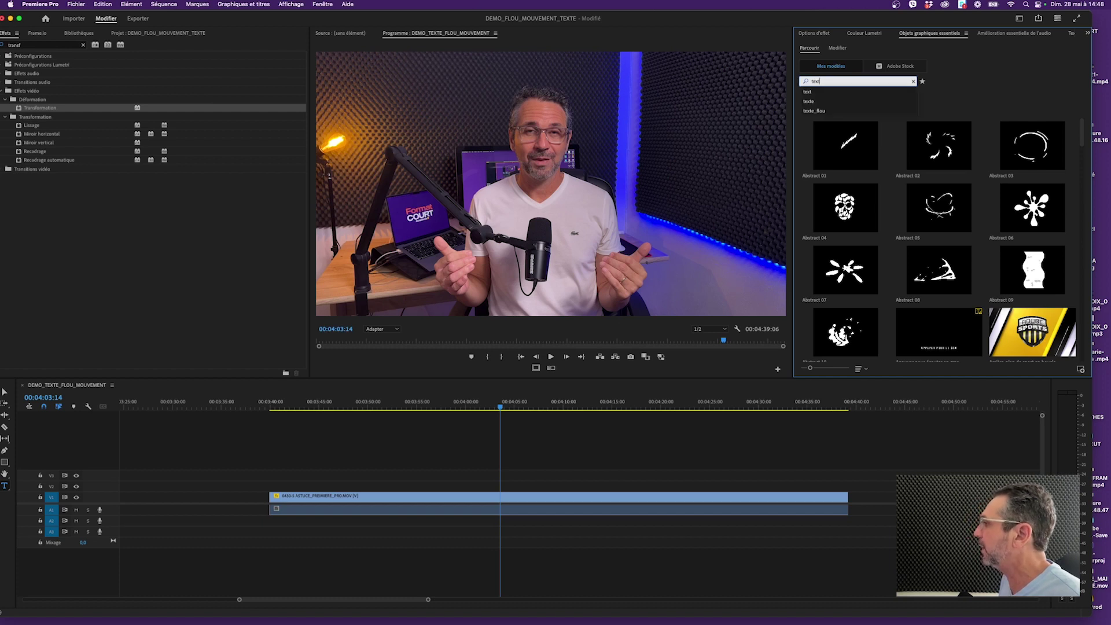
pyautogui.click(815, 113)
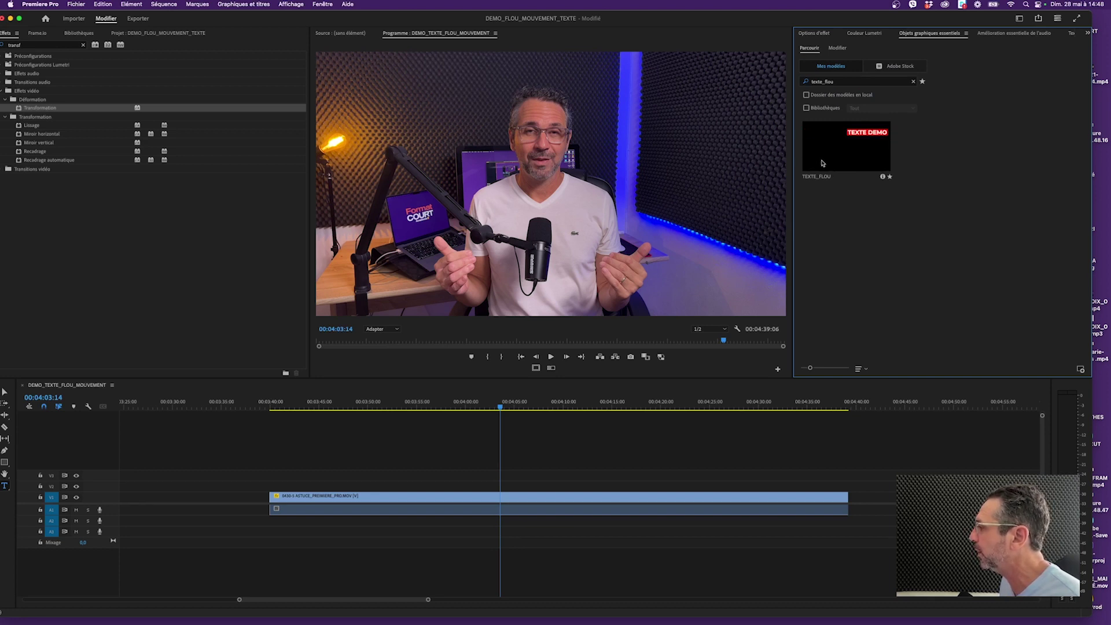
pyautogui.moveTo(828, 162); pyautogui.dragTo(499, 486)
pyautogui.moveTo(508, 410)
pyautogui.mouseDown()
pyautogui.moveTo(487, 410)
pyautogui.moveTo(497, 409)
pyautogui.mouseUp()
pyautogui.click(515, 489)
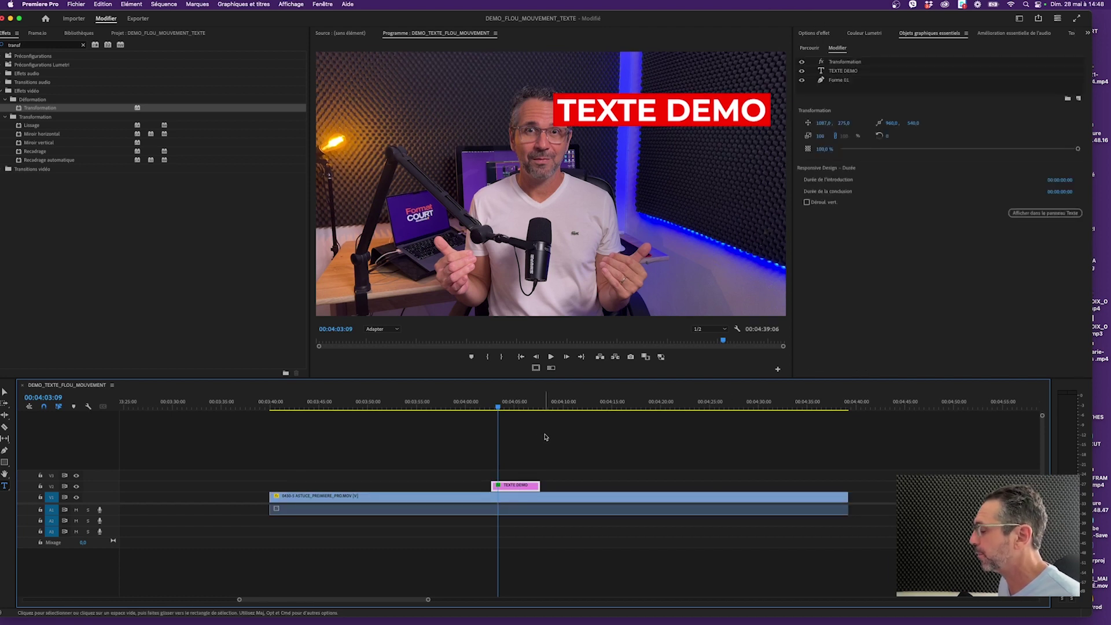
# Replace the title text of the placed template with MODIFIER, previewing it at 00:04:03:19
pyautogui.moveTo(508, 410); pyautogui.dragTo(502, 409)
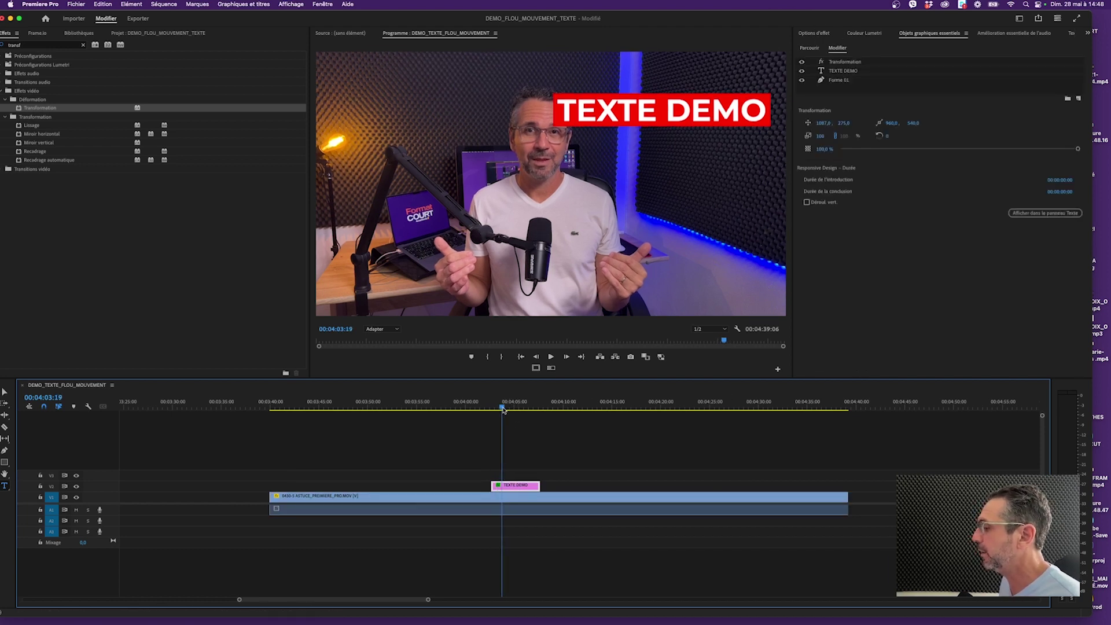
pyautogui.click(860, 71)
pyautogui.click(699, 118)
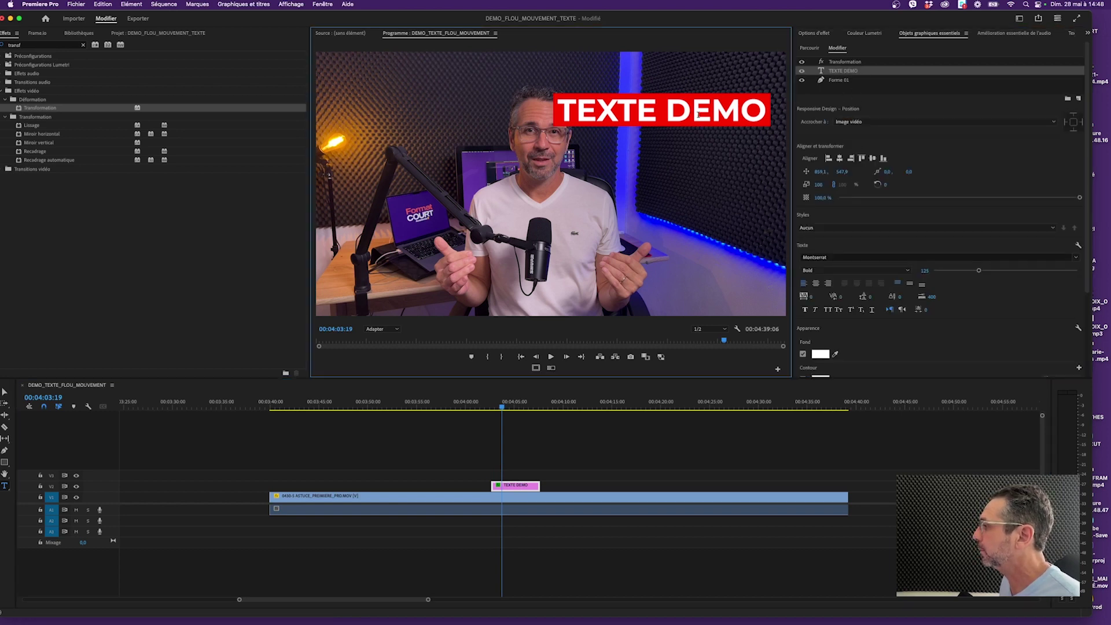
pyautogui.doubleClick(698, 115)
pyautogui.write('MODIFIER')
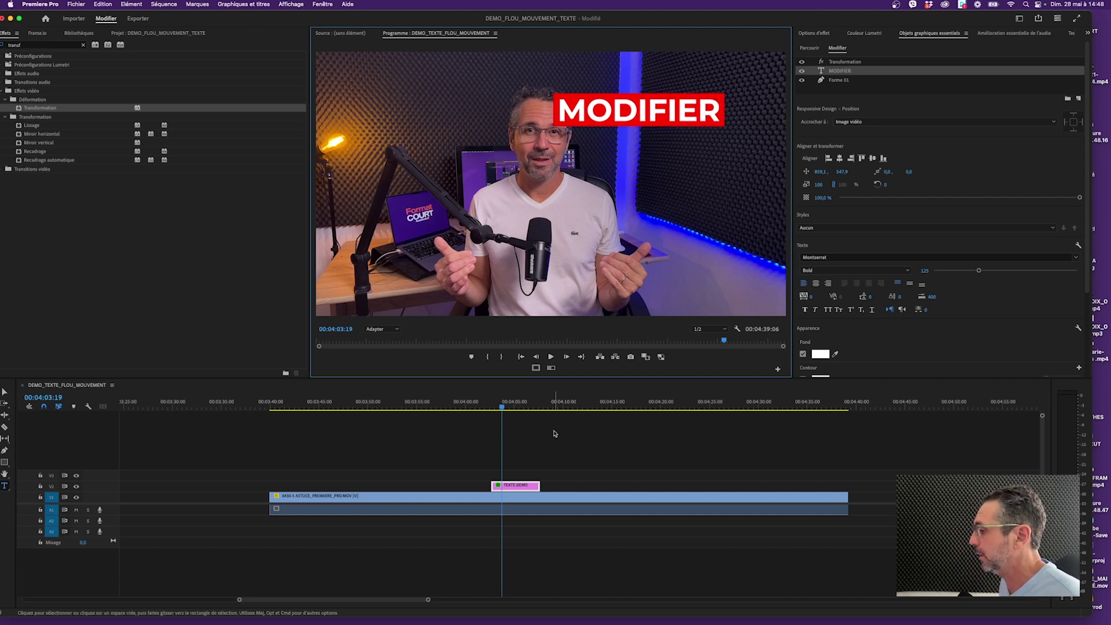
# Set the fill of the Forme 01 rectangle in the MODIFIER clip to blue (3550B5)
pyautogui.click(513, 485)
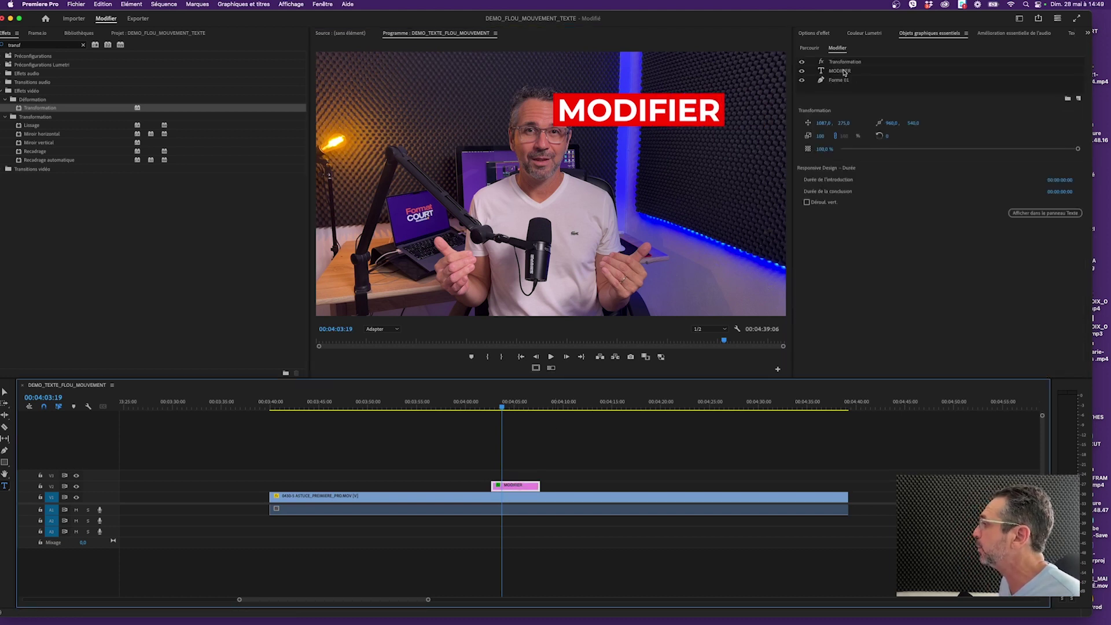
pyautogui.click(841, 80)
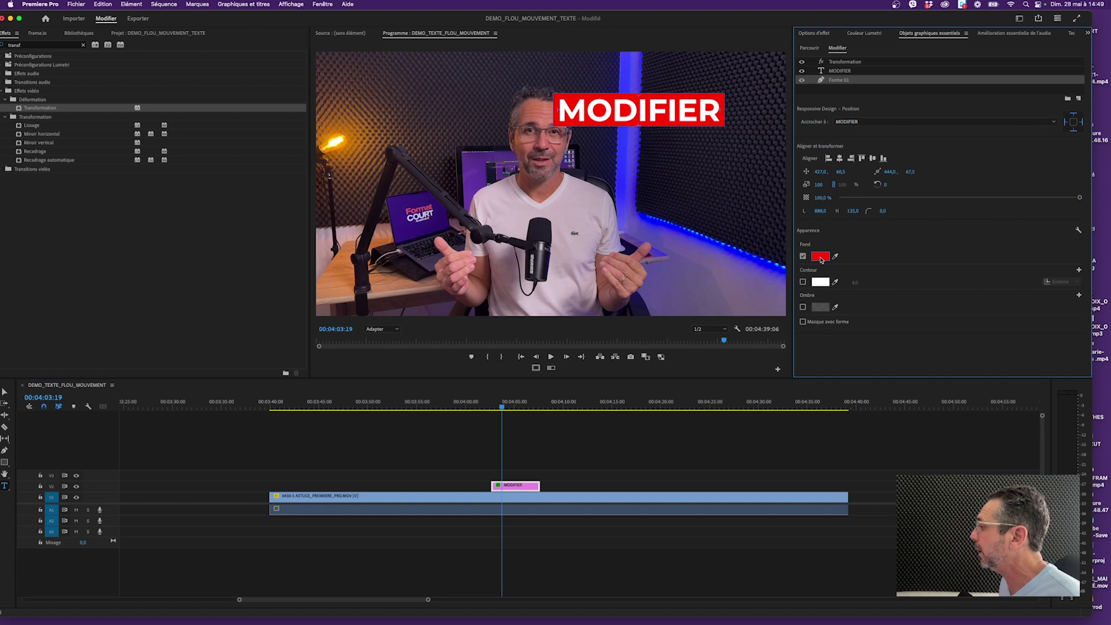
pyautogui.click(820, 256)
pyautogui.click(516, 346)
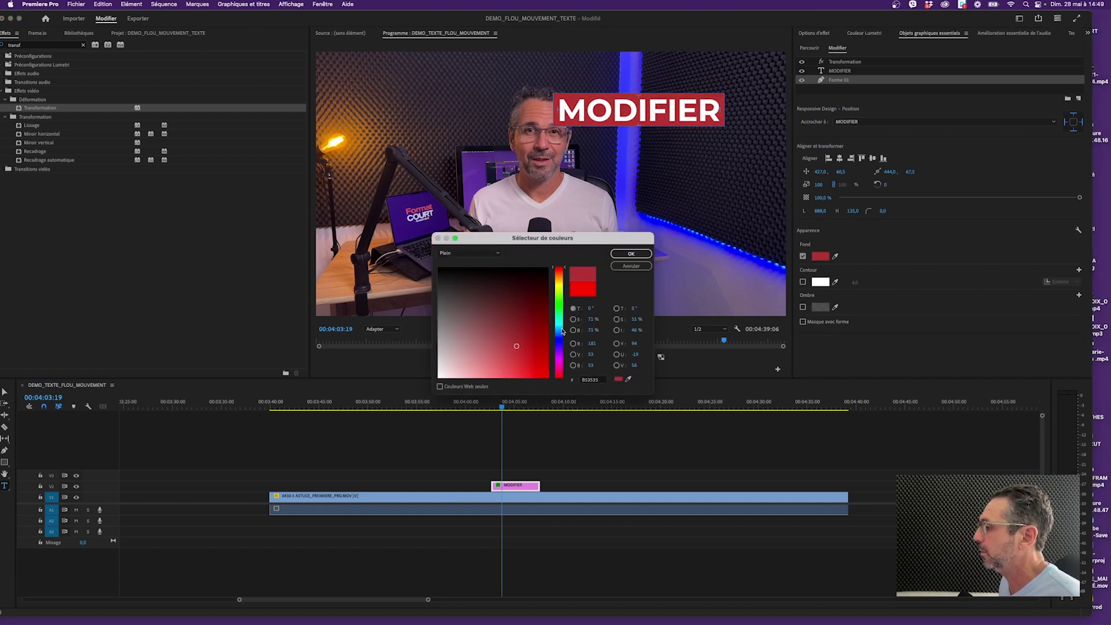
pyautogui.click(559, 339)
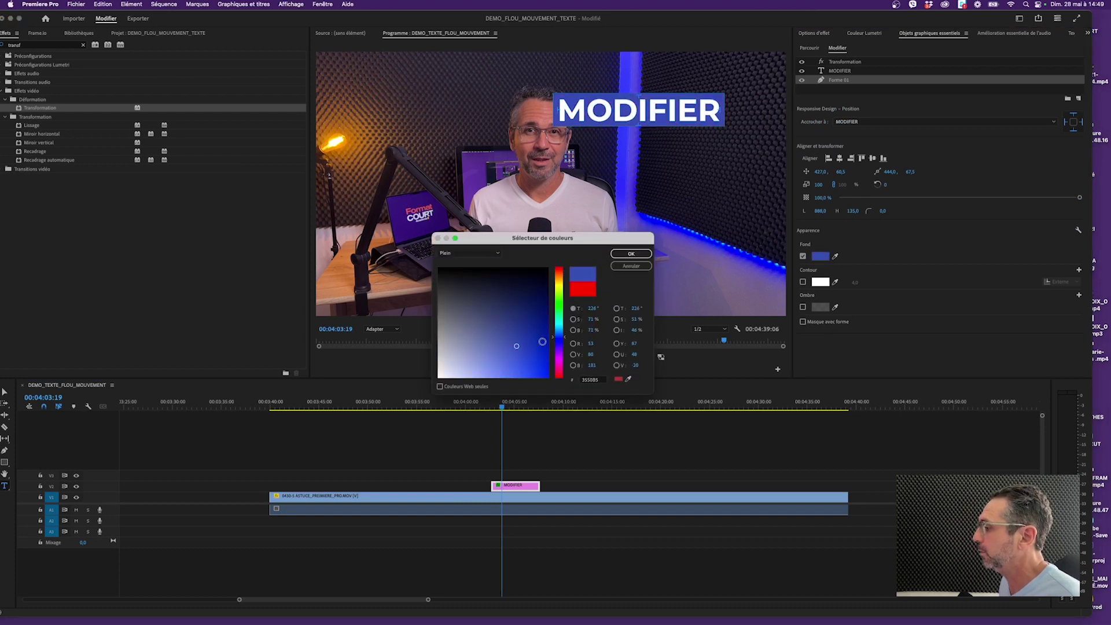
pyautogui.click(630, 253)
# Play the sequence from just before the MODIFIER clip to check the title's entrance animation
pyautogui.click(522, 434)
pyautogui.moveTo(508, 408); pyautogui.dragTo(484, 409)
pyautogui.press('space')
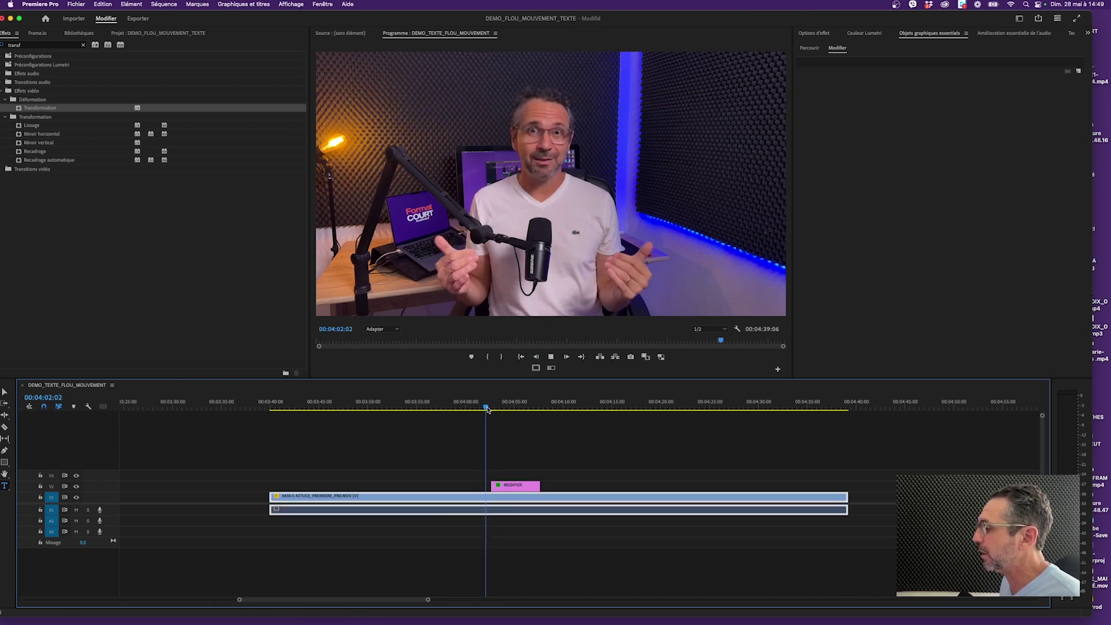